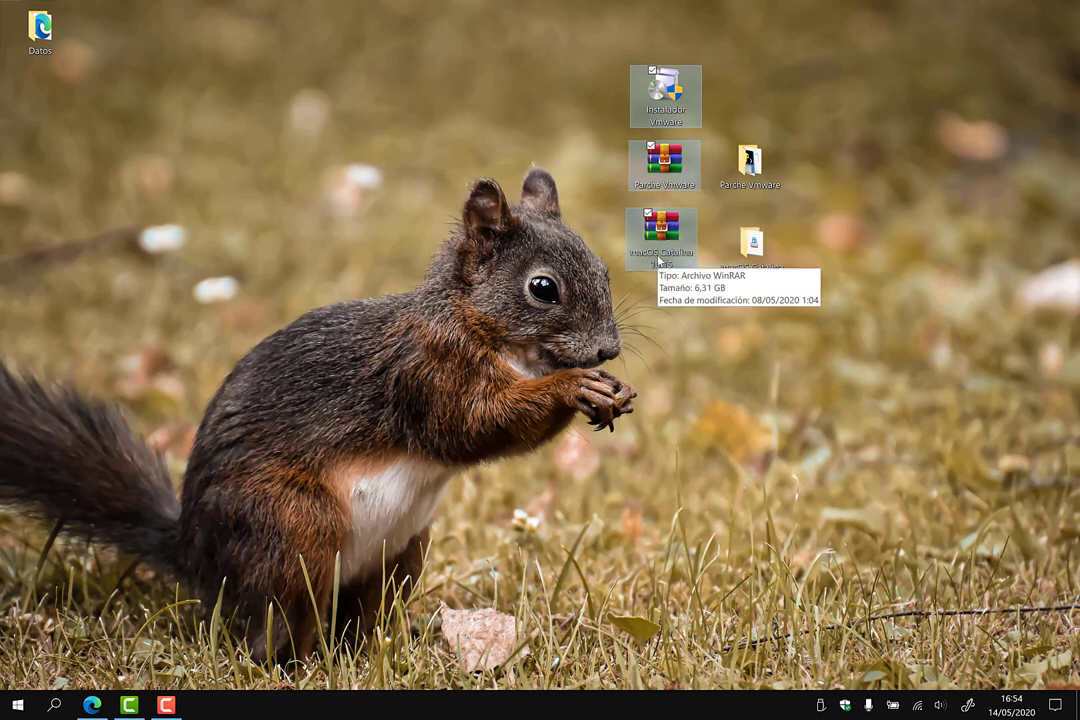
{"action": "left_click", "coordinate": [665, 95], "text": "ctrl"}
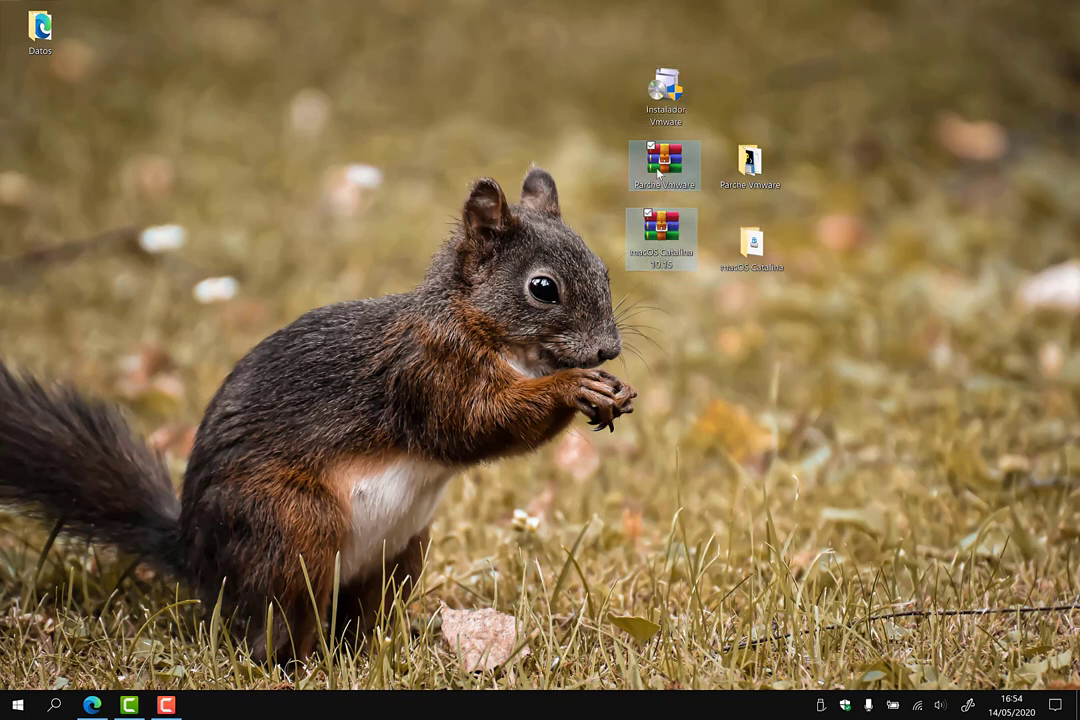
{"action": "left_click", "coordinate": [665, 95]}
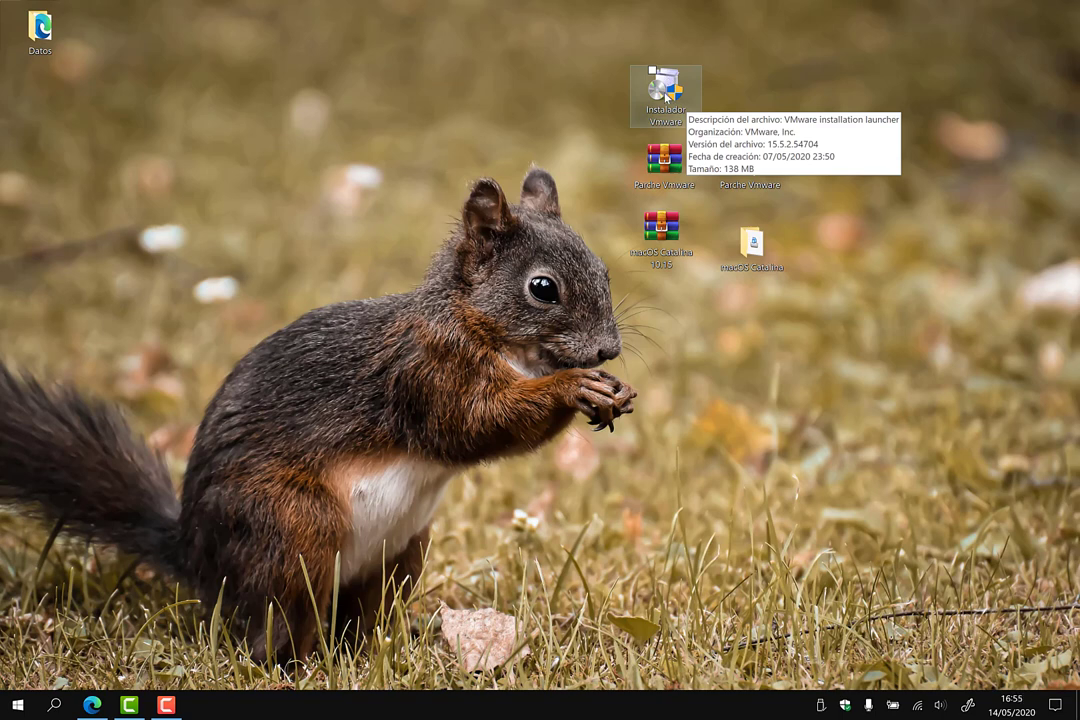
{"action": "left_click", "coordinate": [716, 96]}
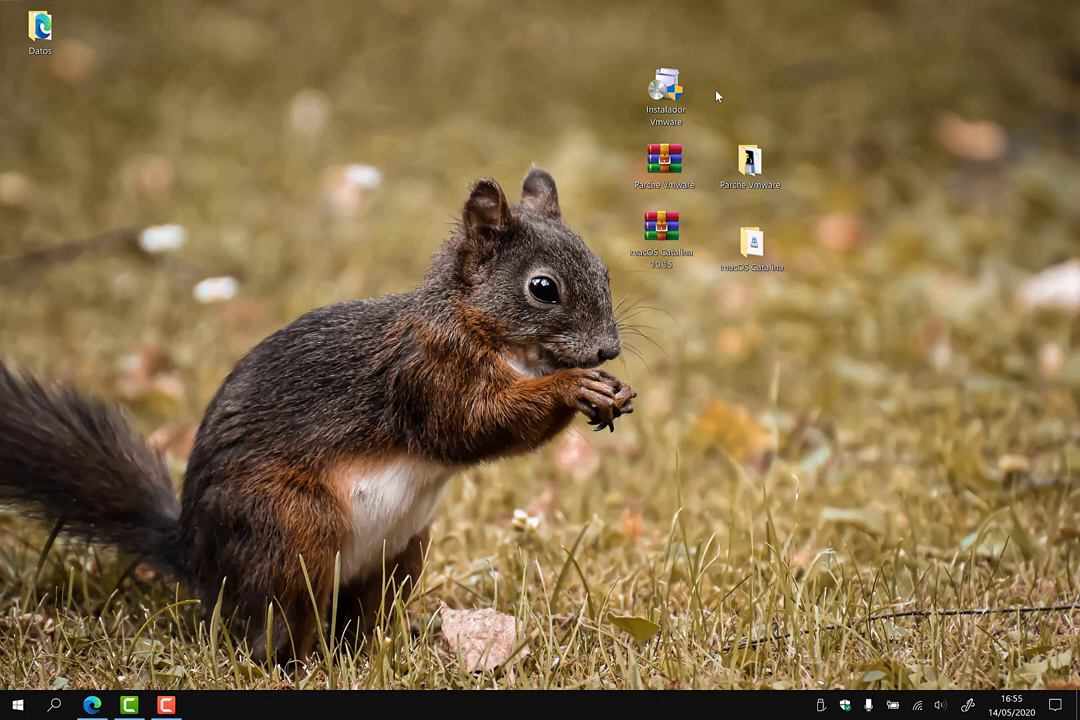
Open the Parche Vmware folder, look at the available actions for the win-install script, and close the folder
{"action": "double_click", "coordinate": [750, 160]}
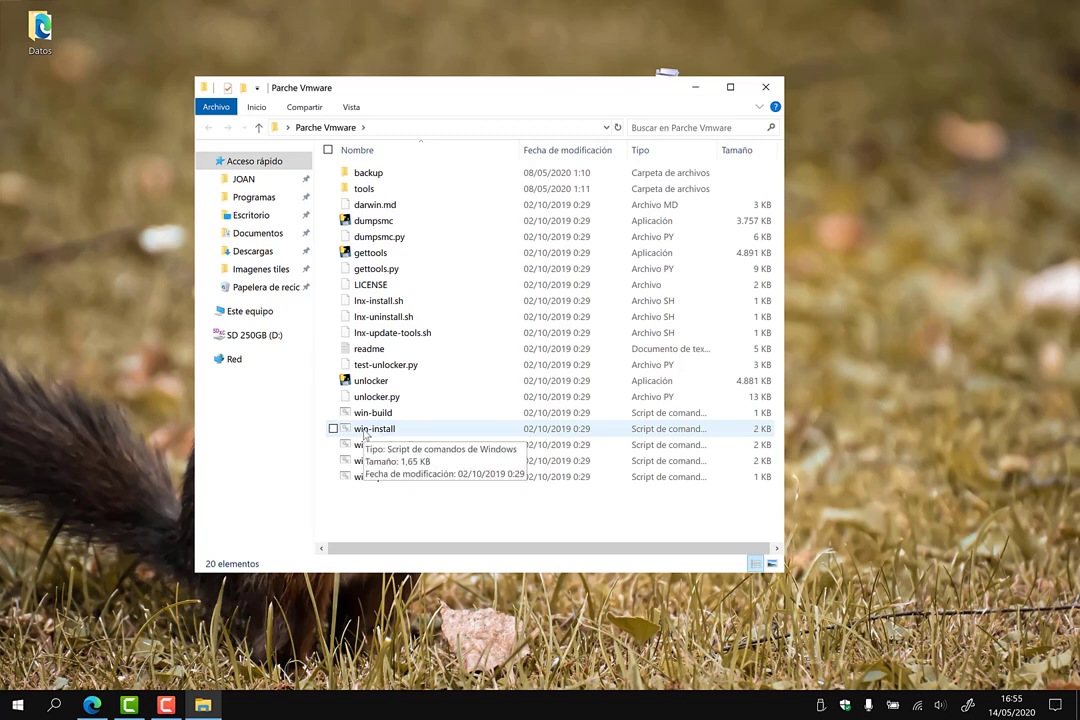
{"action": "left_click", "coordinate": [365, 431]}
{"action": "right_click", "coordinate": [365, 432]}
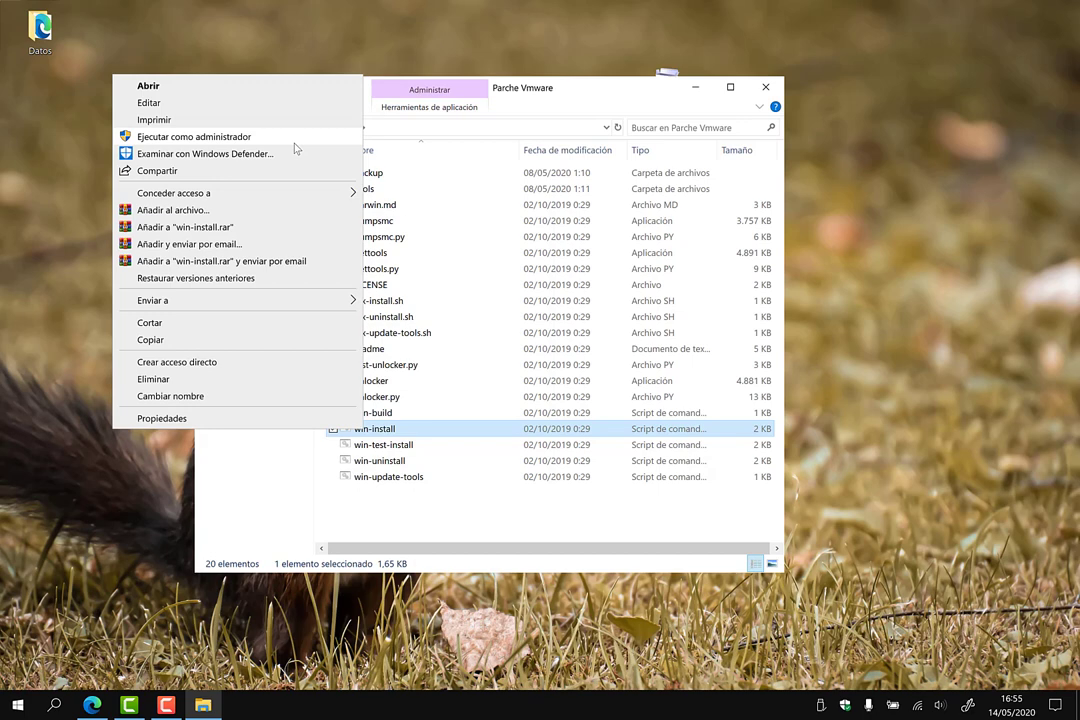
{"action": "left_click", "coordinate": [773, 89]}
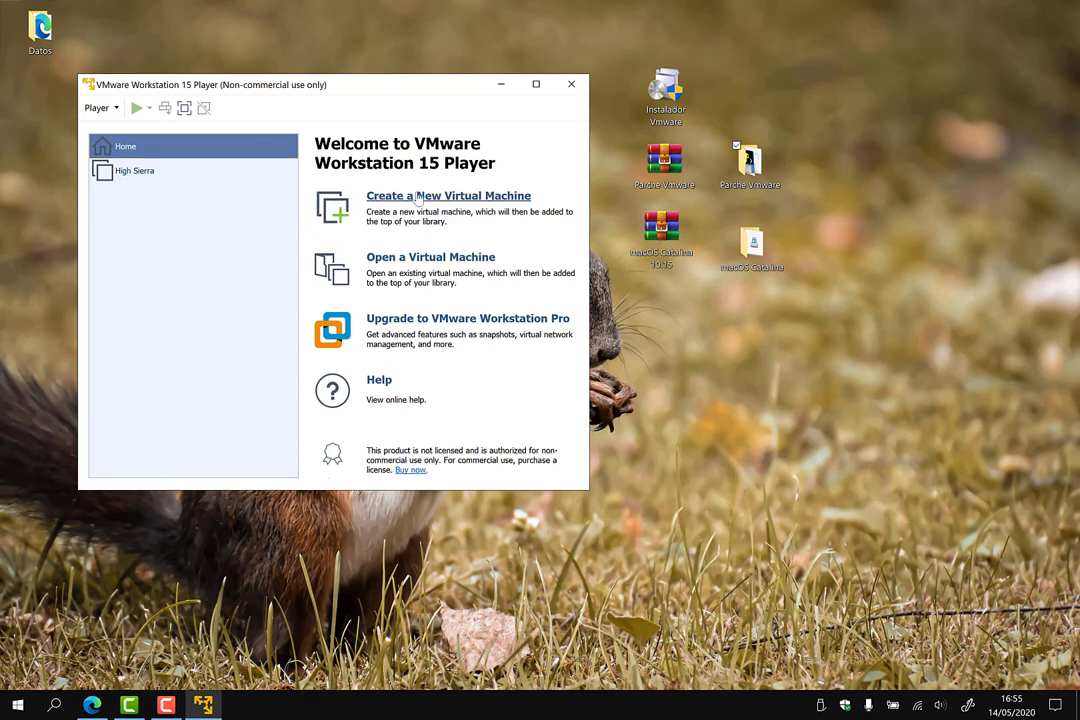
Start a new virtual machine with a blank hard disk and set its guest system to Apple Mac OS X, version macOS 10.15
{"action": "left_click", "coordinate": [418, 198]}
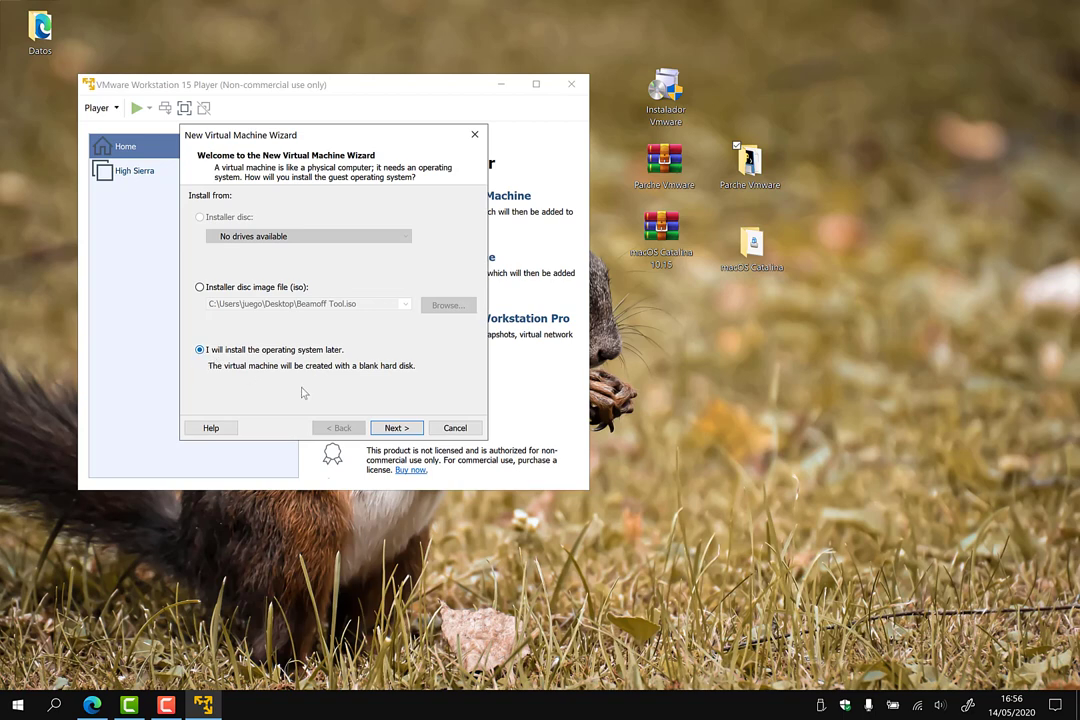
{"action": "key", "text": "Return"}
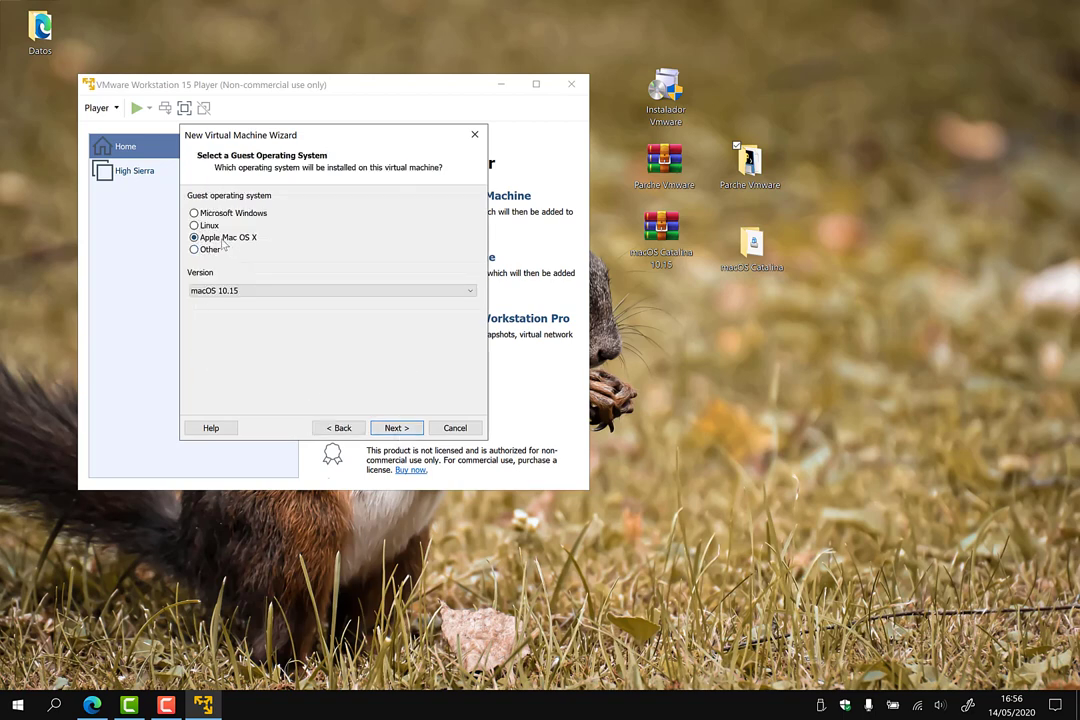
{"action": "left_click", "coordinate": [250, 290]}
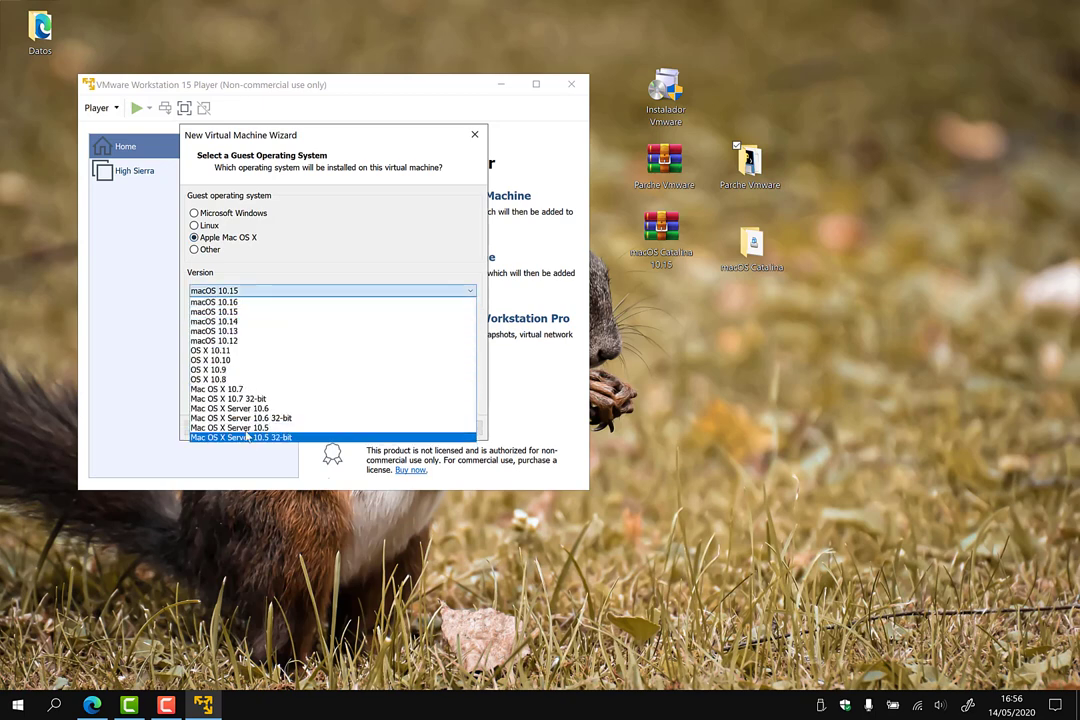
{"action": "left_click", "coordinate": [230, 311]}
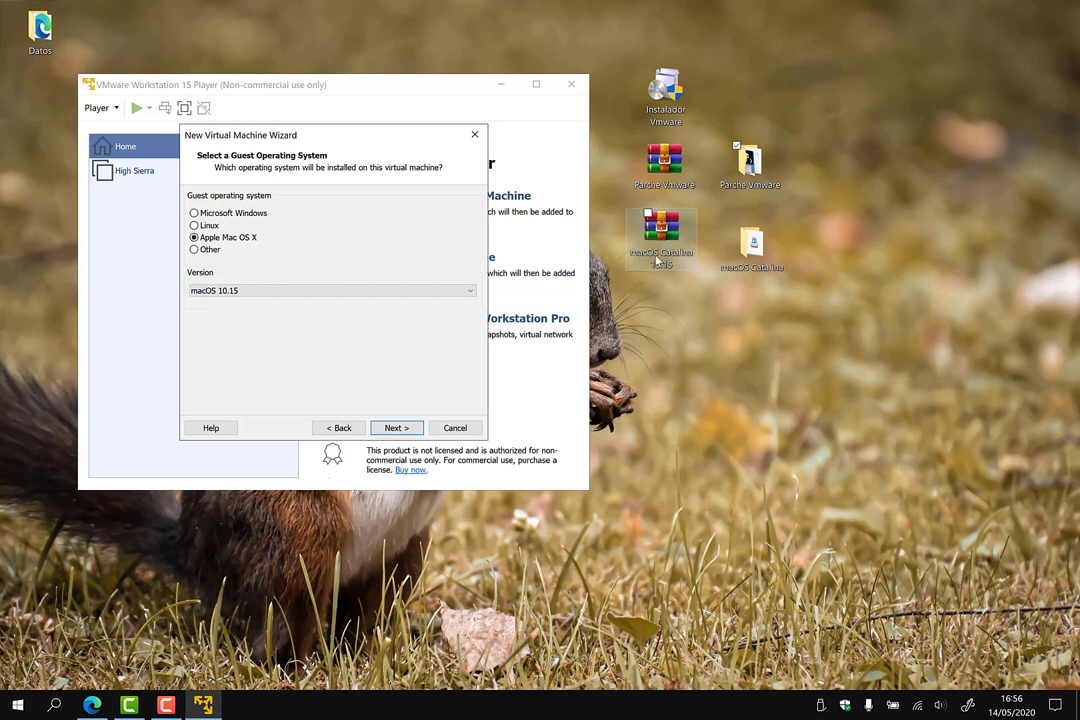
{"action": "left_click", "coordinate": [278, 292]}
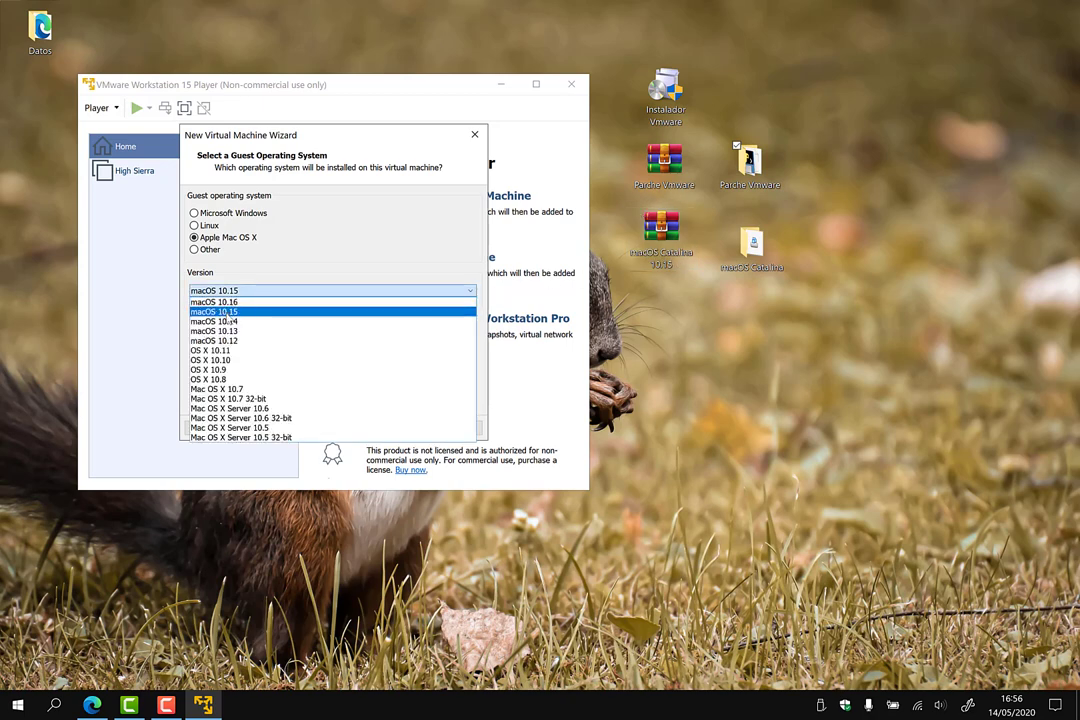
{"action": "key", "text": "Return"}
{"action": "key", "text": "Return"}
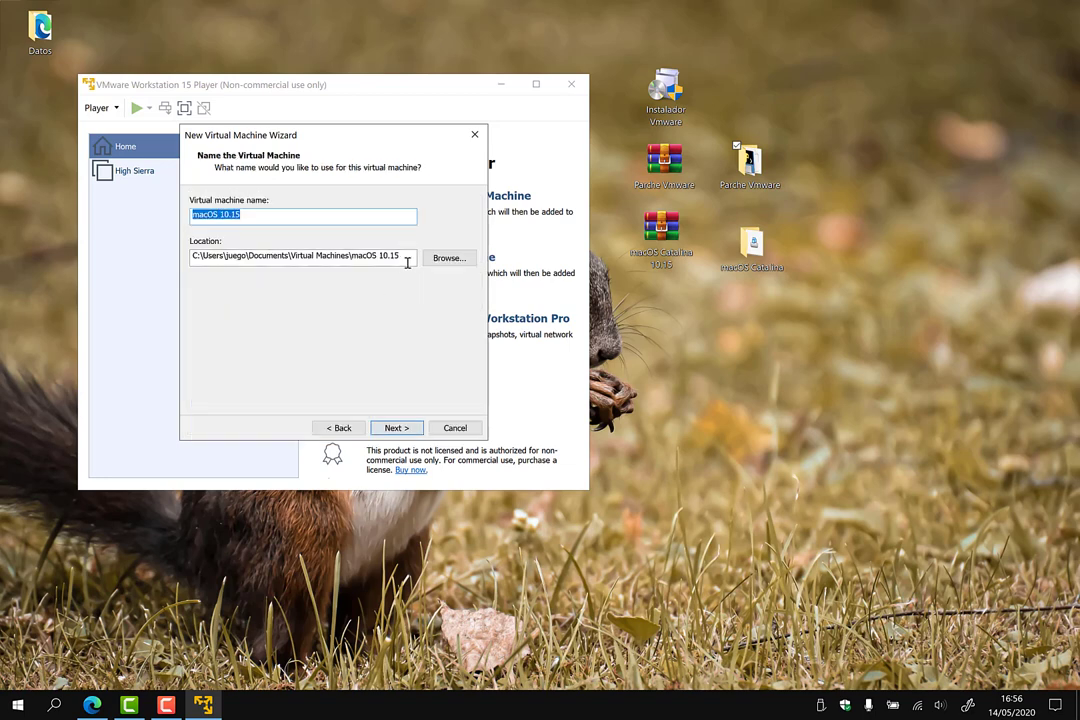
Name the virtual machine Catalina and create it with a 40 GB virtual disk split into multiple files
{"action": "left_click_drag", "start_coordinate": [408, 256], "coordinate": [186, 258]}
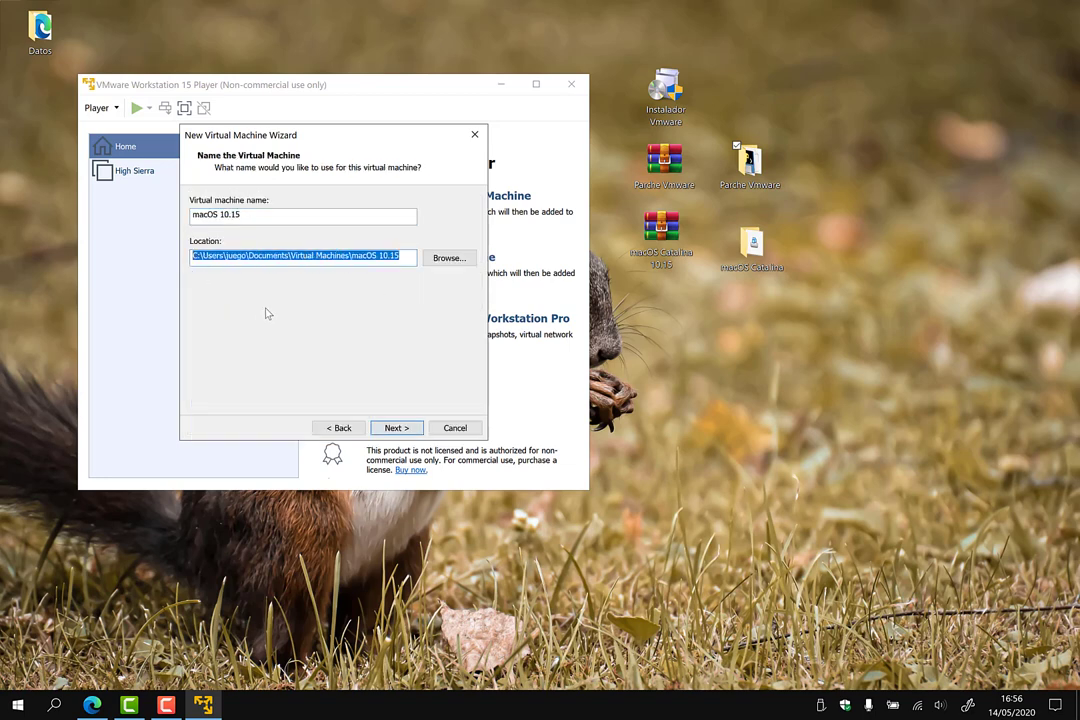
{"action": "left_click", "coordinate": [410, 254]}
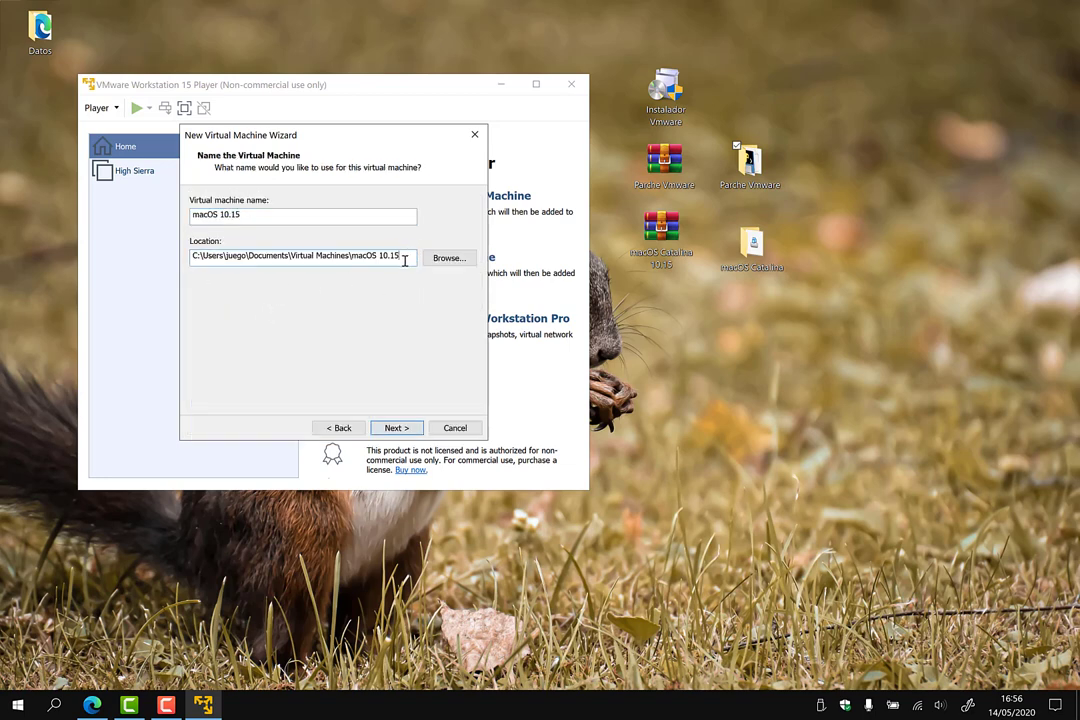
{"action": "left_click_drag", "start_coordinate": [364, 219], "coordinate": [185, 213]}
{"action": "type", "text": "Catalina"}
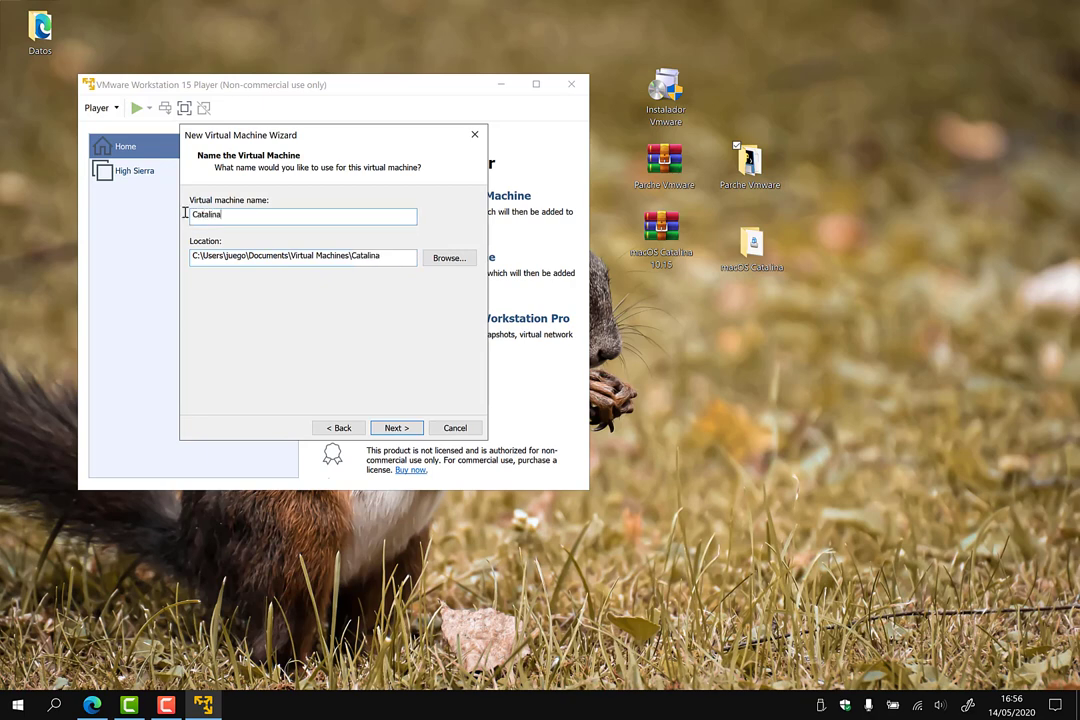
{"action": "key", "text": "Return"}
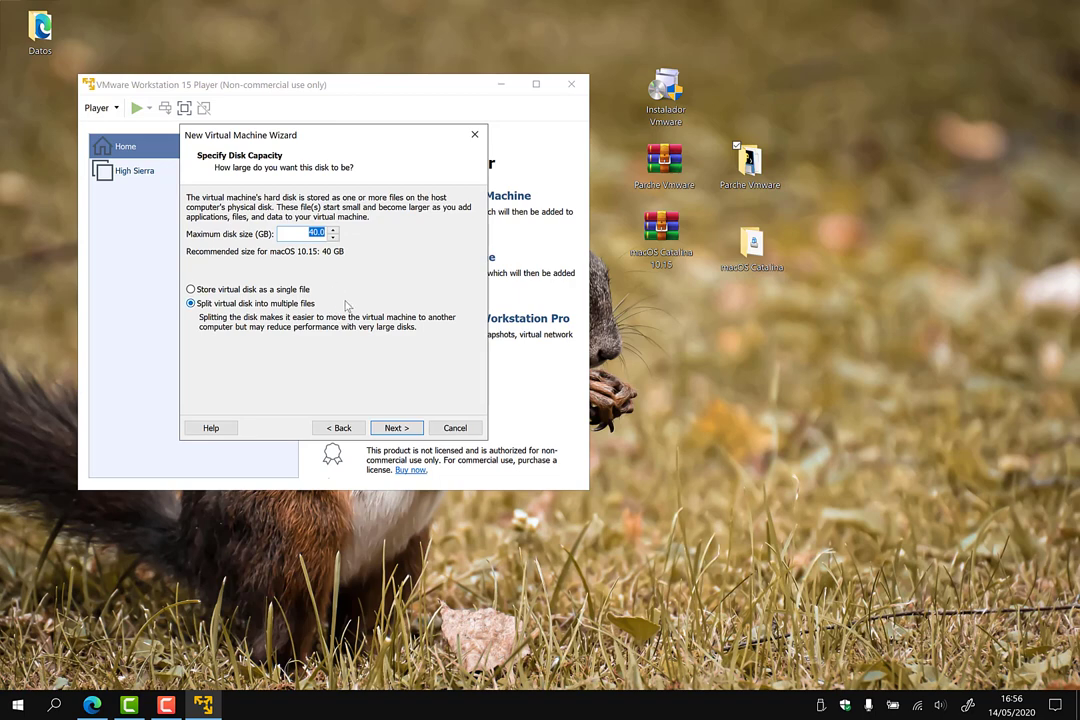
{"action": "left_click", "coordinate": [386, 431]}
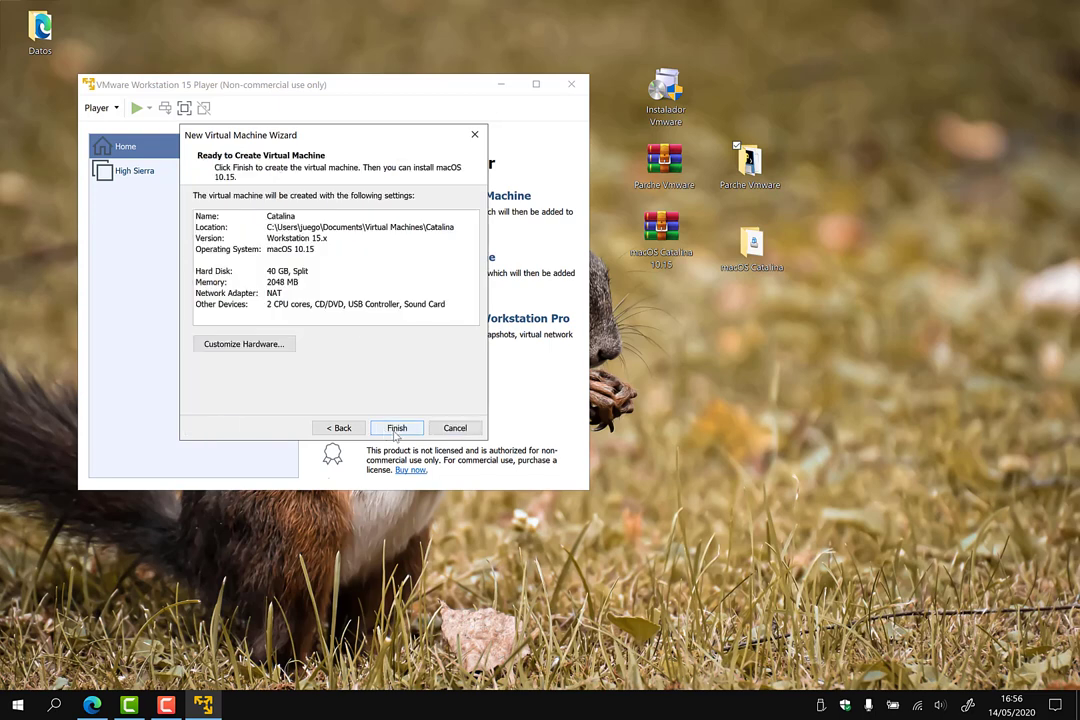
{"action": "left_click", "coordinate": [396, 428]}
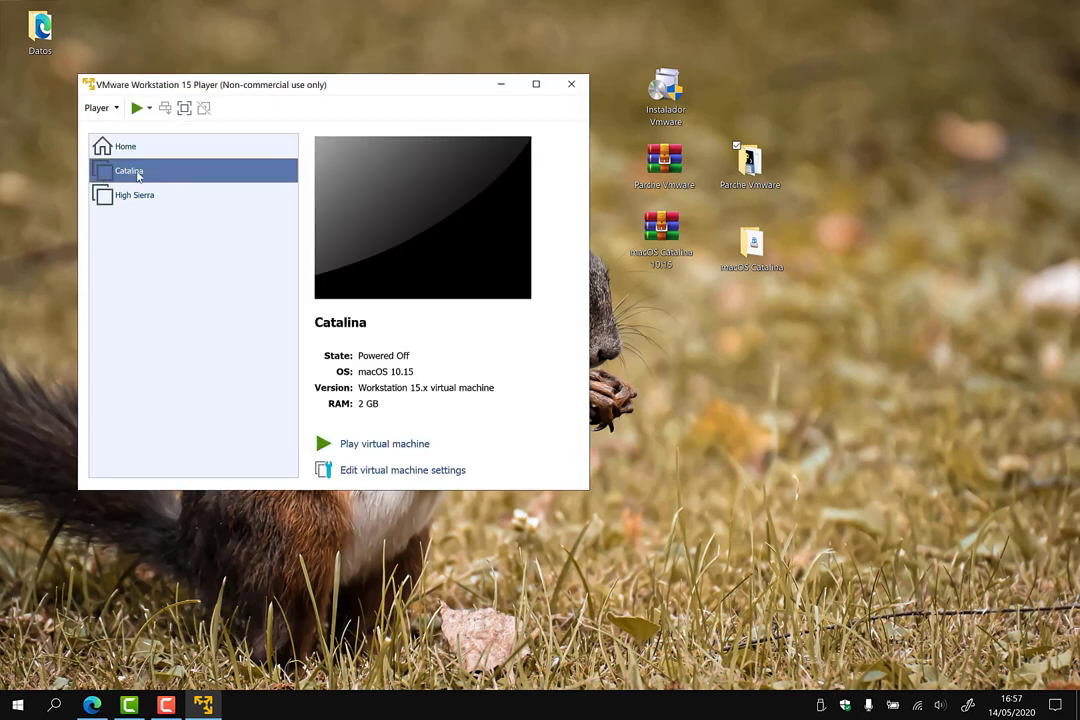
Edit the Catalina machine's settings to allocate 8192 MB of memory and 4 processor cores
{"action": "right_click", "coordinate": [138, 175]}
{"action": "left_click", "coordinate": [162, 190]}
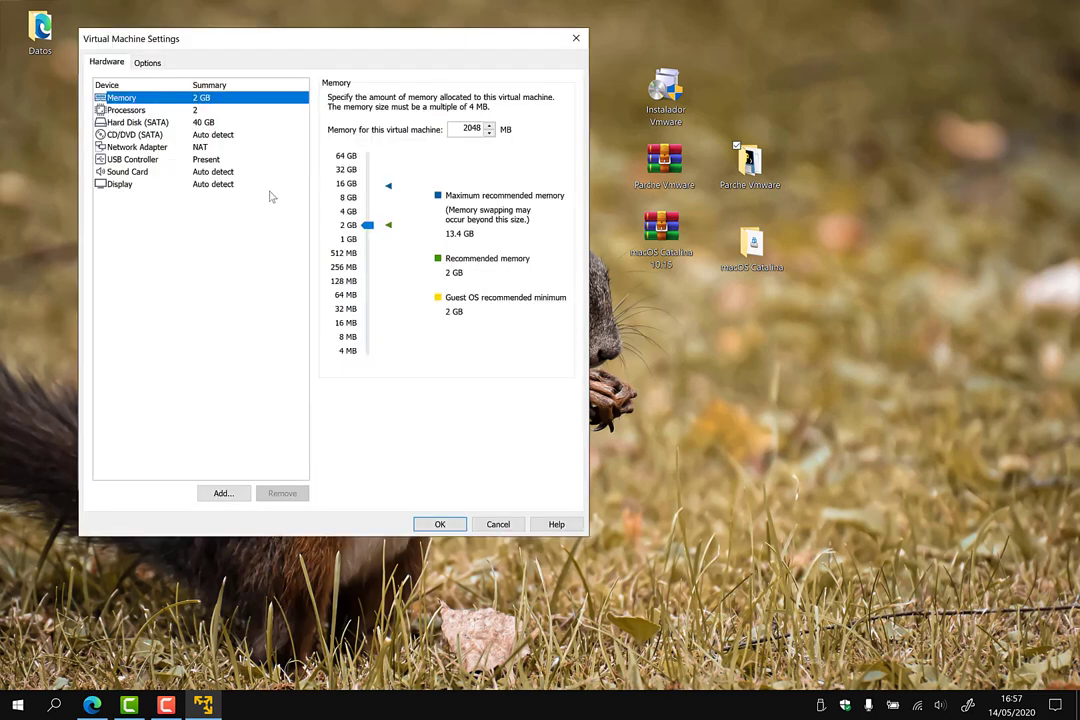
{"action": "left_click_drag", "start_coordinate": [368, 225], "coordinate": [366, 199]}
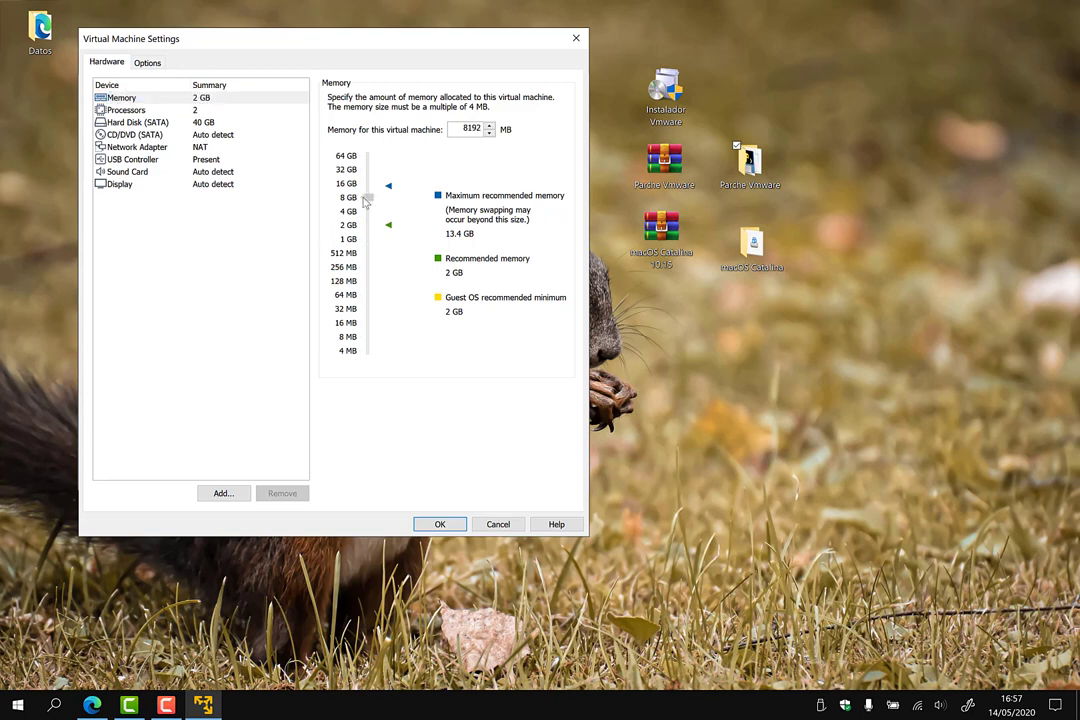
{"action": "left_click", "coordinate": [125, 110]}
{"action": "left_click", "coordinate": [487, 100]}
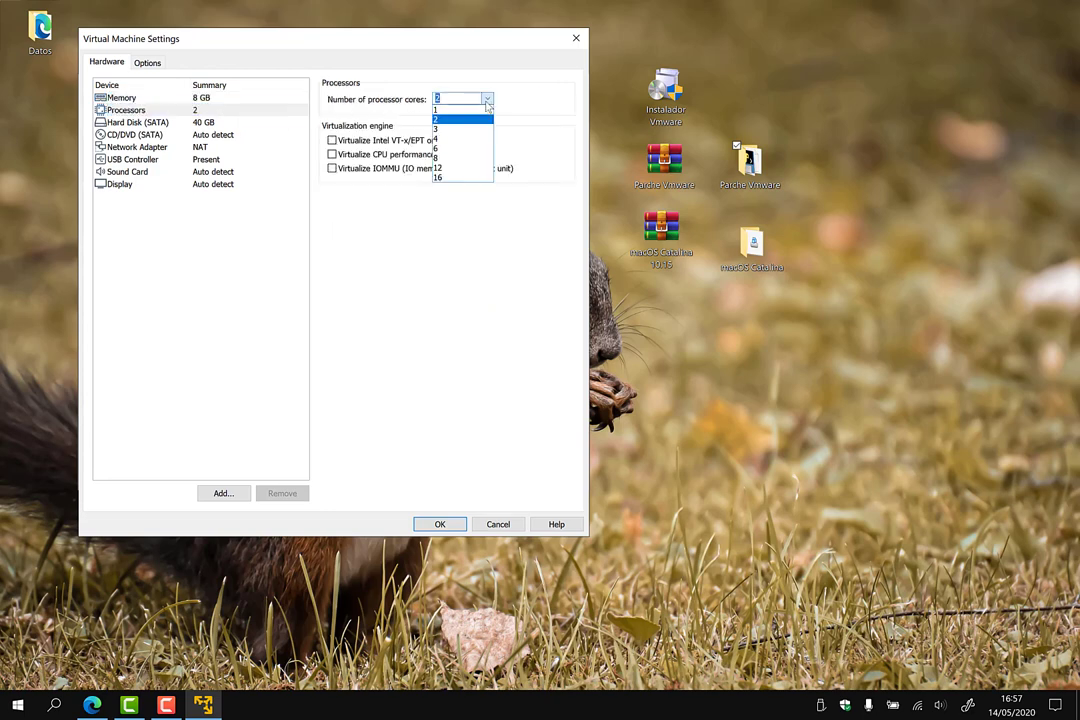
{"action": "left_click", "coordinate": [460, 138]}
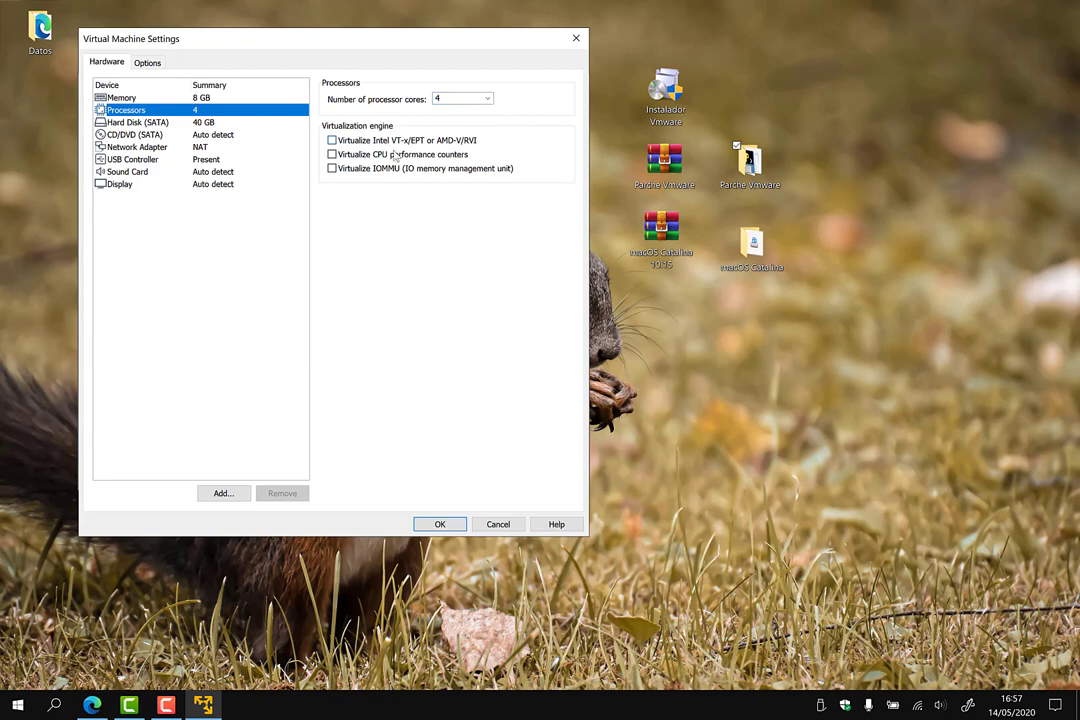
Remove the 40 GB hard disk and begin adding a SATA hard disk that uses an existing virtual disk
{"action": "left_click", "coordinate": [137, 122]}
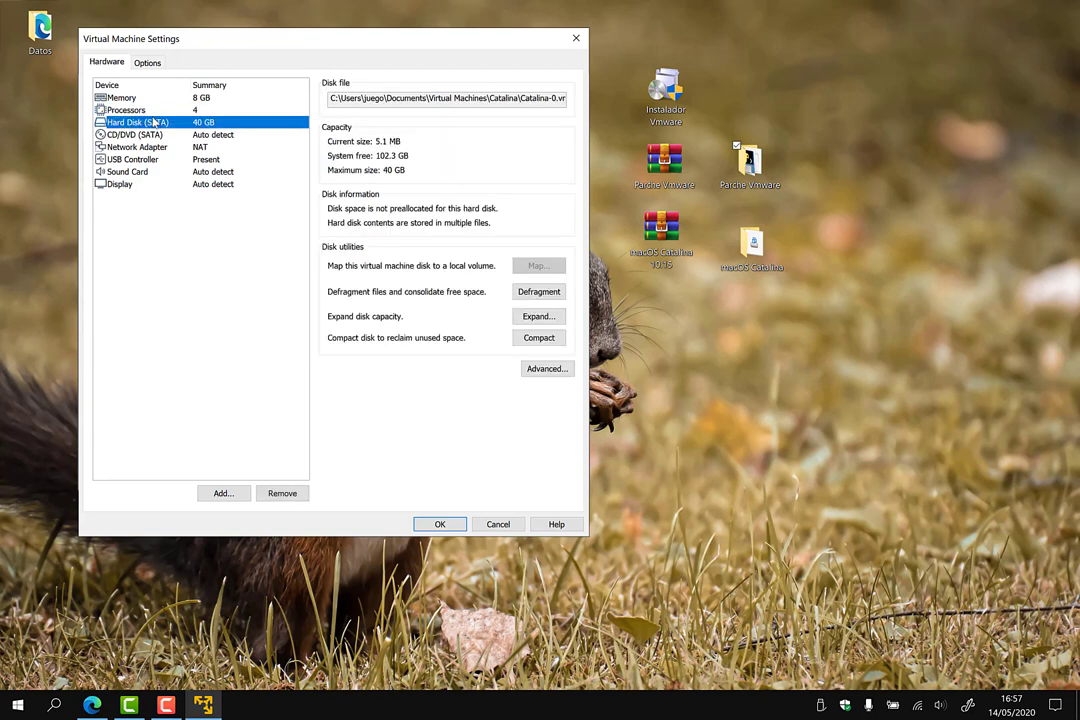
{"action": "left_click", "coordinate": [286, 494]}
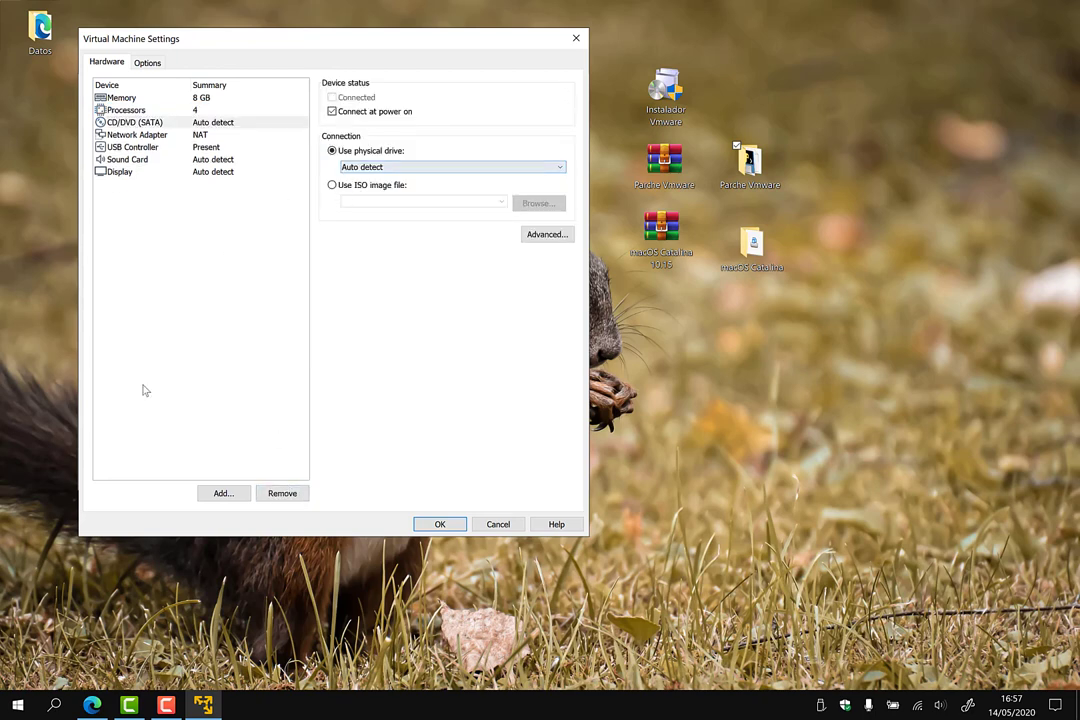
{"action": "left_click", "coordinate": [222, 499]}
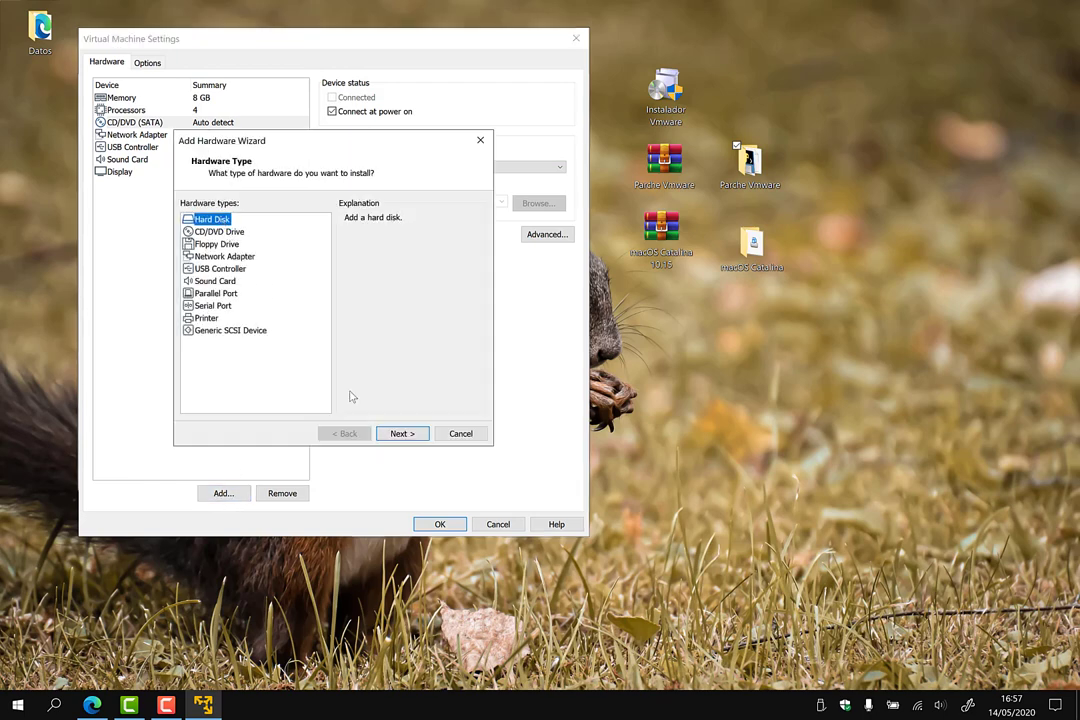
{"action": "left_click", "coordinate": [406, 435]}
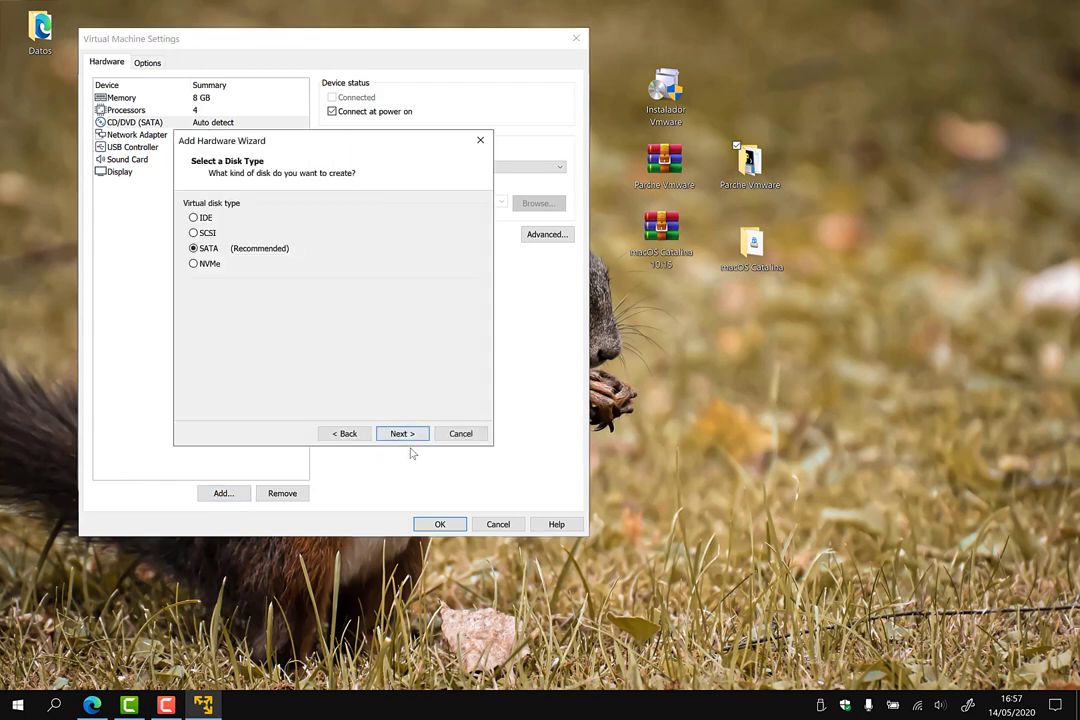
{"action": "left_click", "coordinate": [402, 433]}
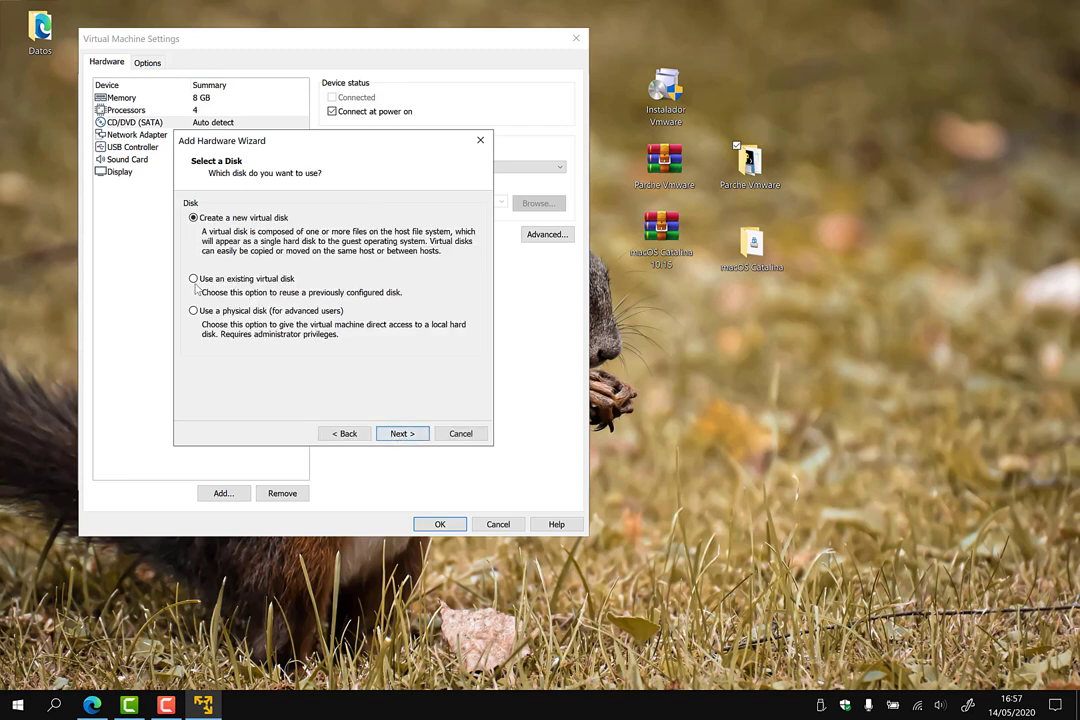
{"action": "left_click", "coordinate": [194, 280]}
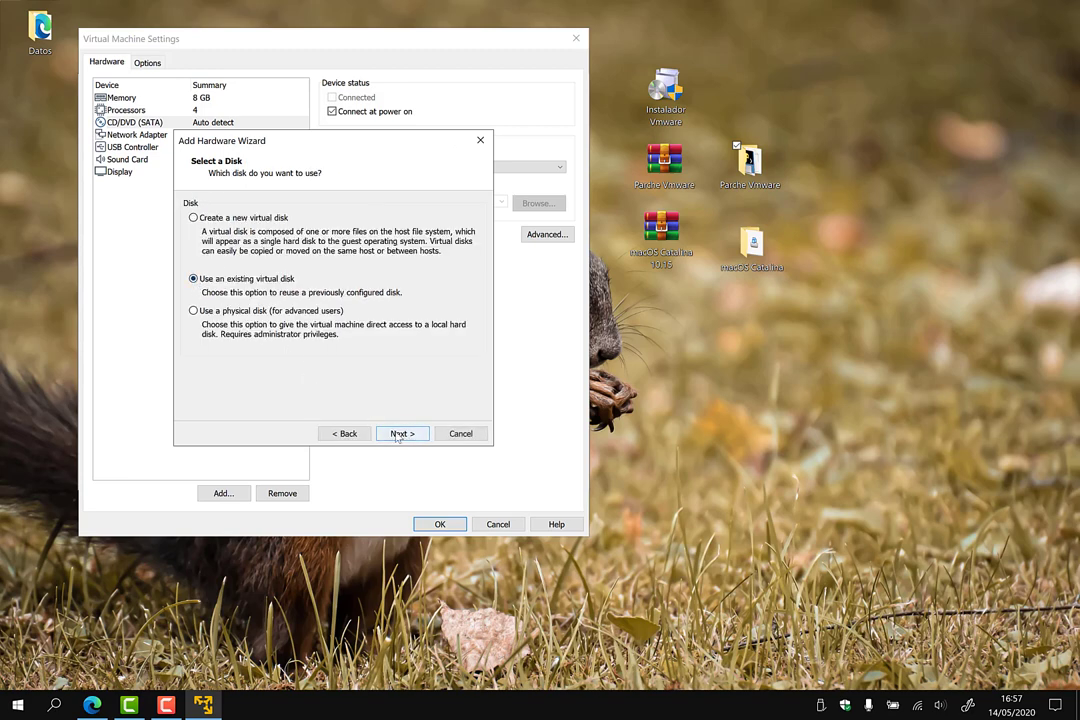
{"action": "left_click", "coordinate": [400, 434]}
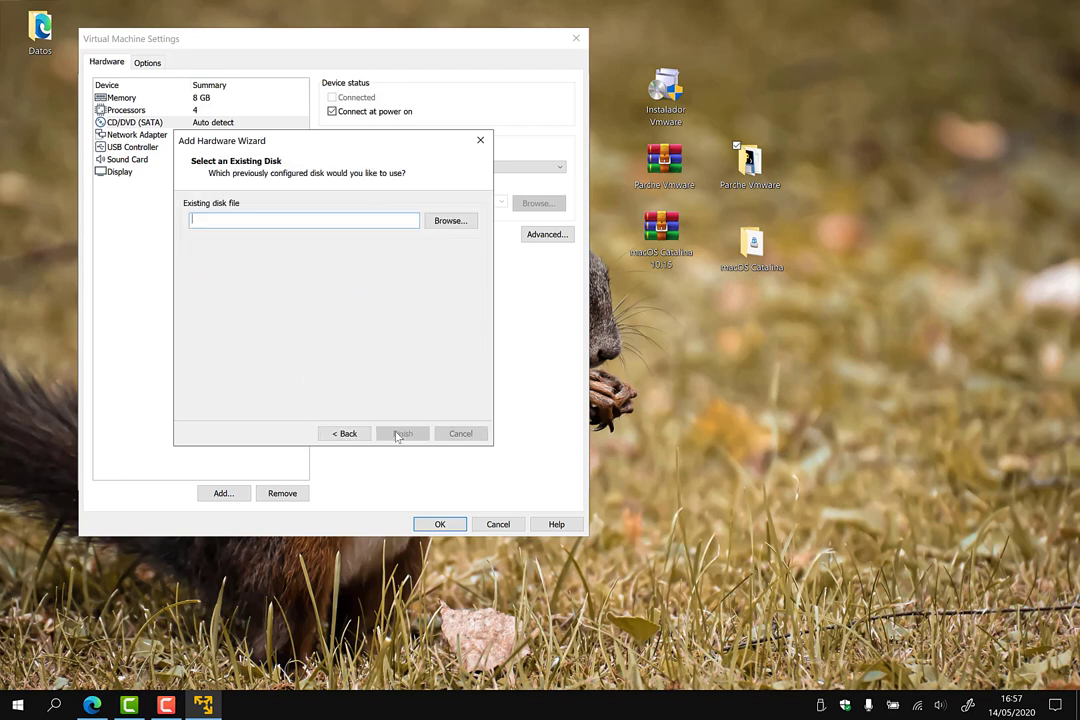
Add macOS Catalina.vmdk from the desktop's macOS Catalina folder as the existing disk, keeping its existing format
{"action": "left_click", "coordinate": [441, 222]}
{"action": "left_click", "coordinate": [233, 294]}
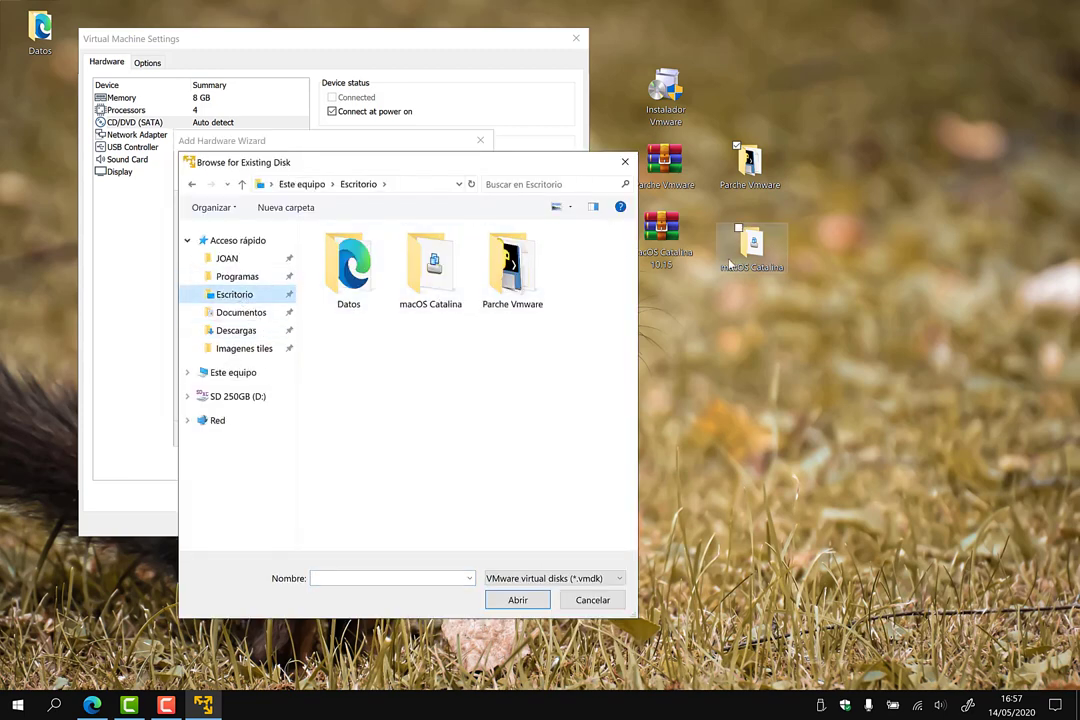
{"action": "double_click", "coordinate": [430, 265]}
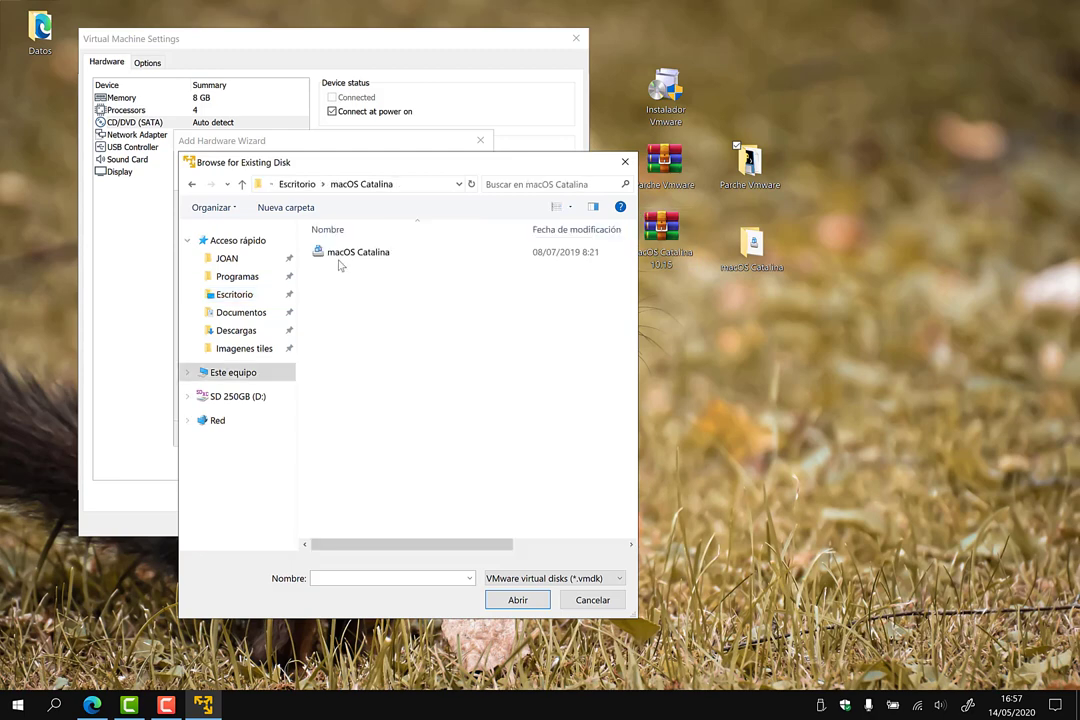
{"action": "double_click", "coordinate": [340, 256]}
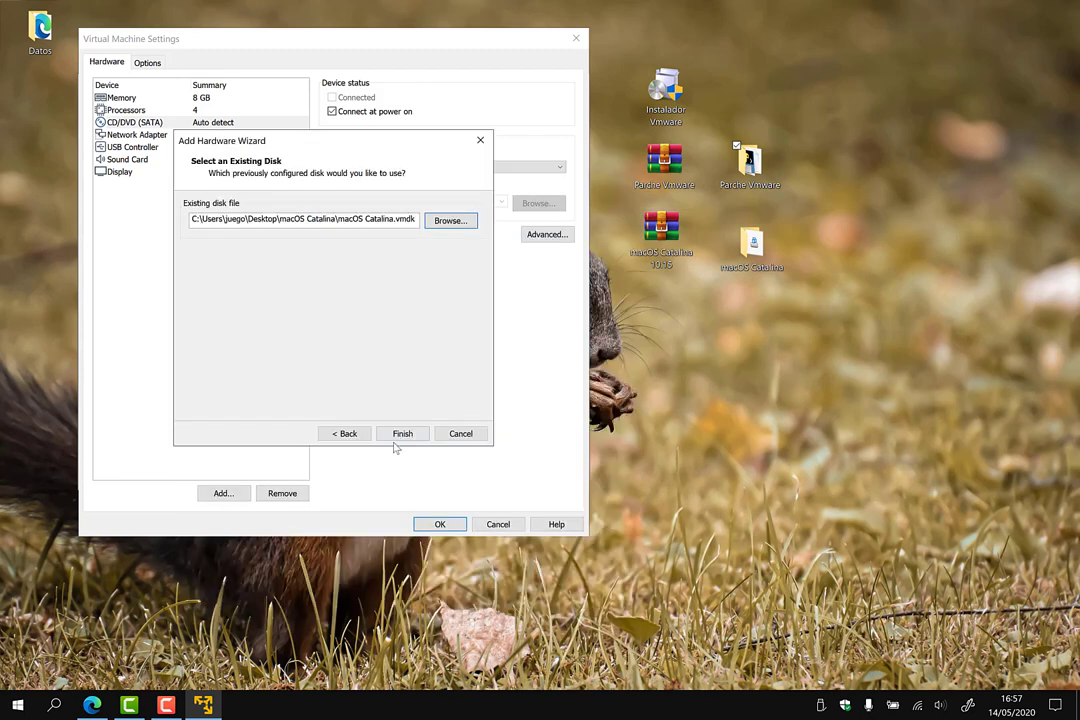
{"action": "left_click", "coordinate": [400, 434]}
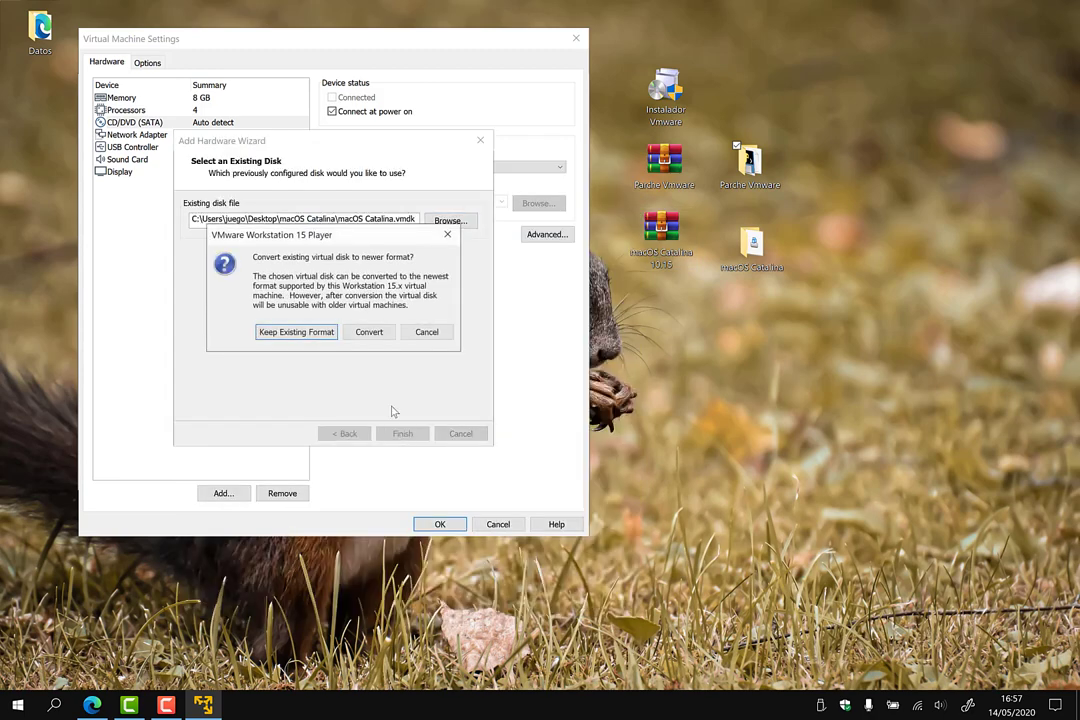
{"action": "left_click", "coordinate": [296, 333]}
Enable 3D graphics acceleration for the Catalina machine's display and apply the virtual machine settings
{"action": "left_click", "coordinate": [133, 184]}
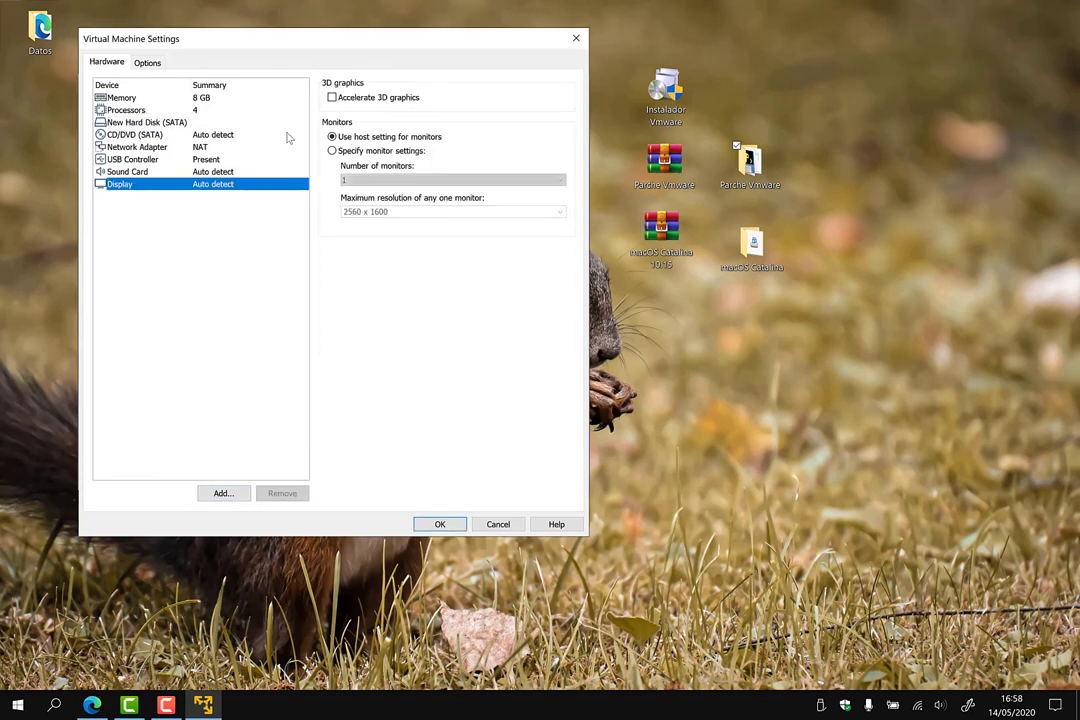
{"action": "left_click", "coordinate": [332, 97]}
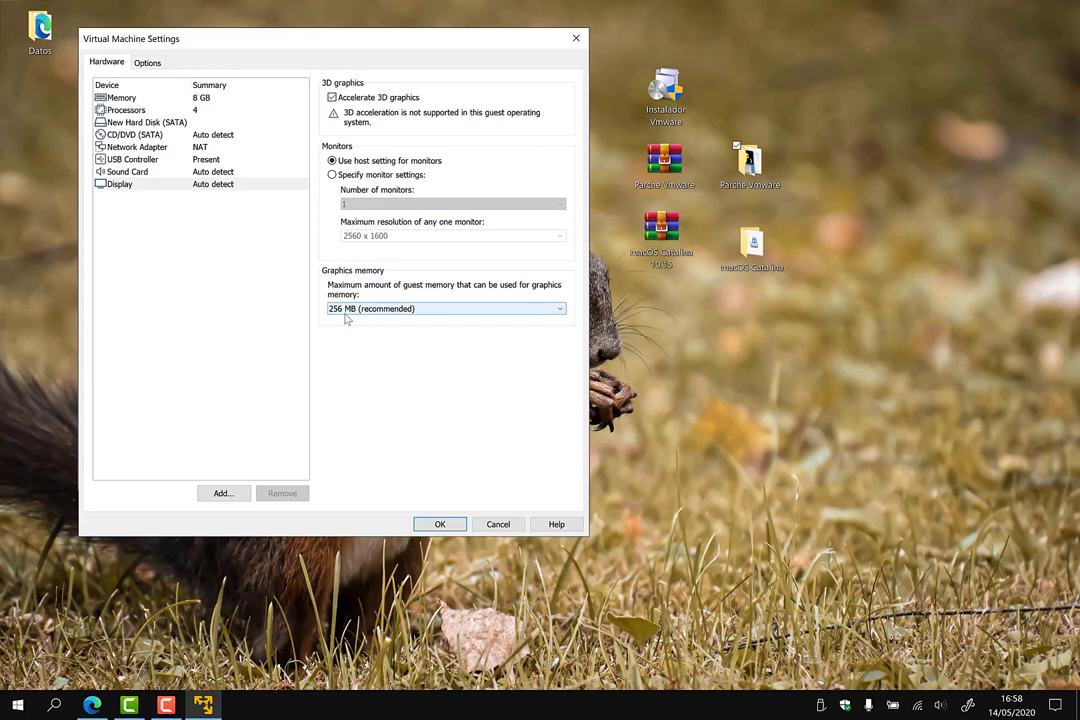
{"action": "left_click", "coordinate": [437, 520]}
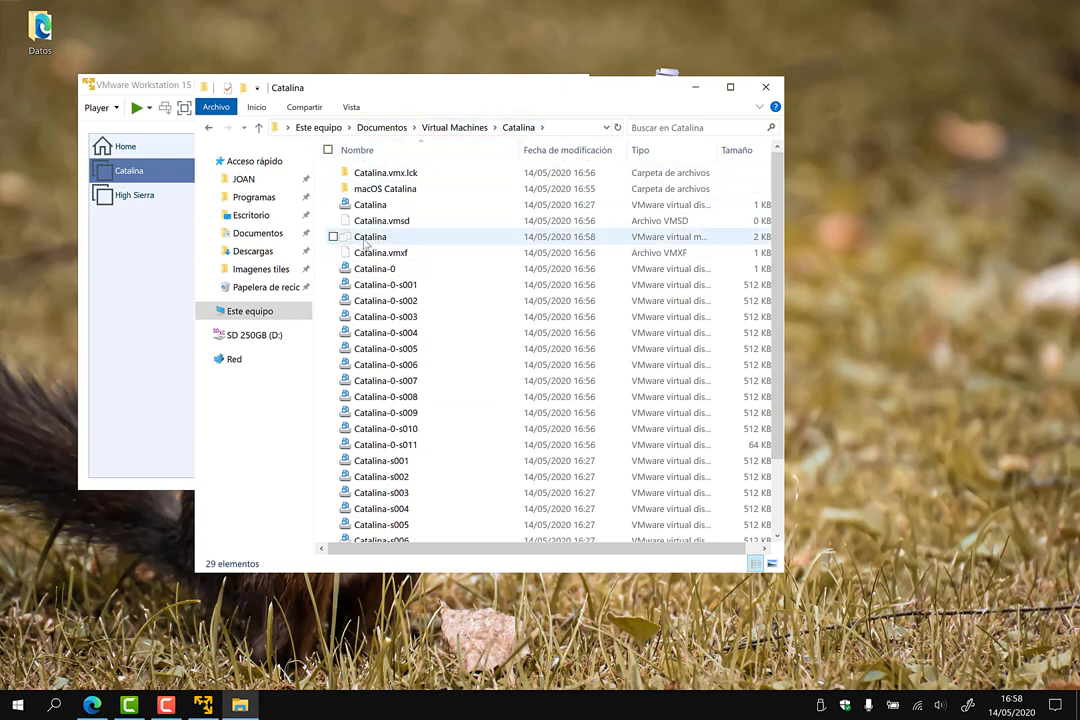
Open the Catalina virtual machine configuration file from its folder in Notepad (Bloc de notas)
{"action": "right_click", "coordinate": [355, 243]}
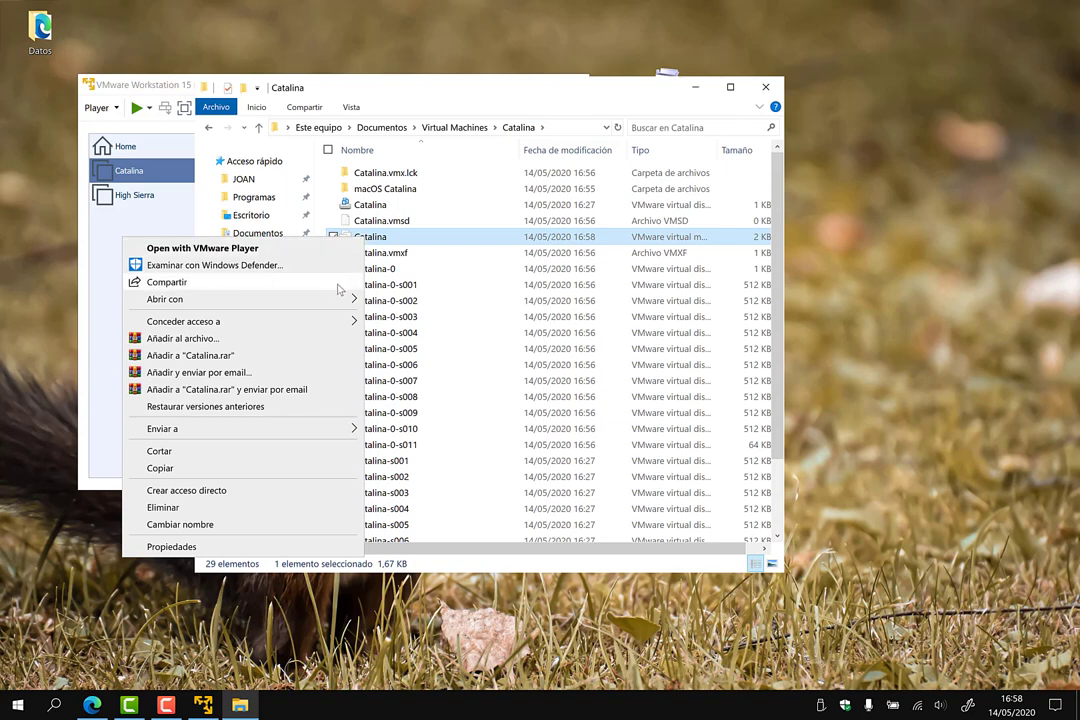
{"action": "mouse_move", "coordinate": [340, 301]}
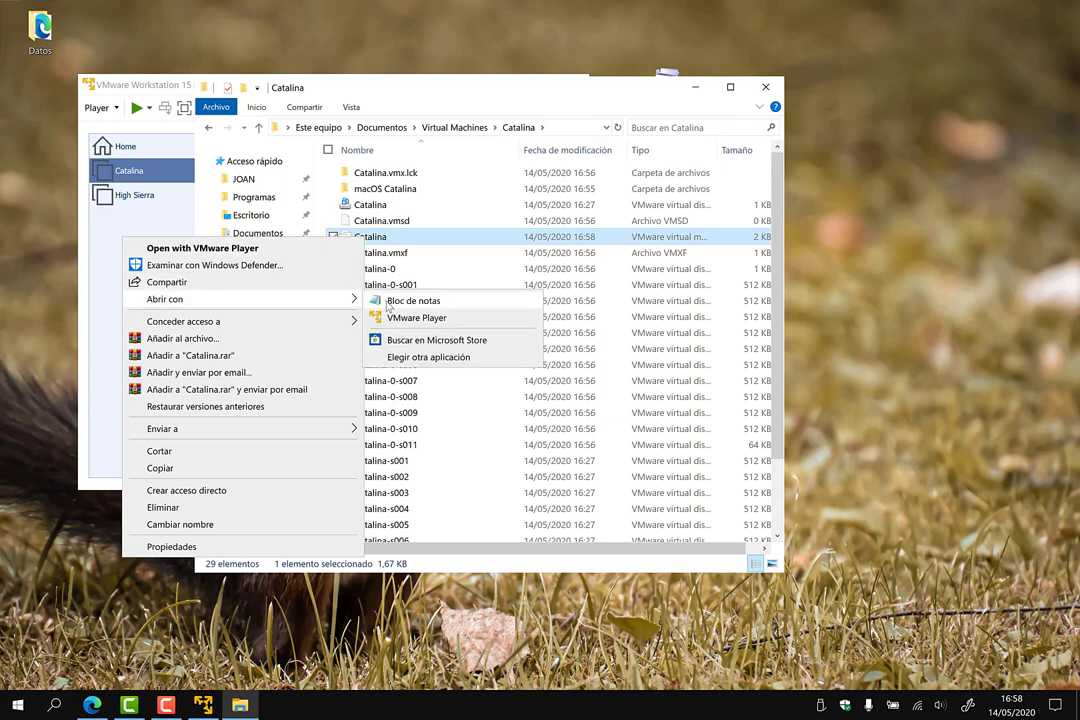
{"action": "left_click", "coordinate": [390, 301]}
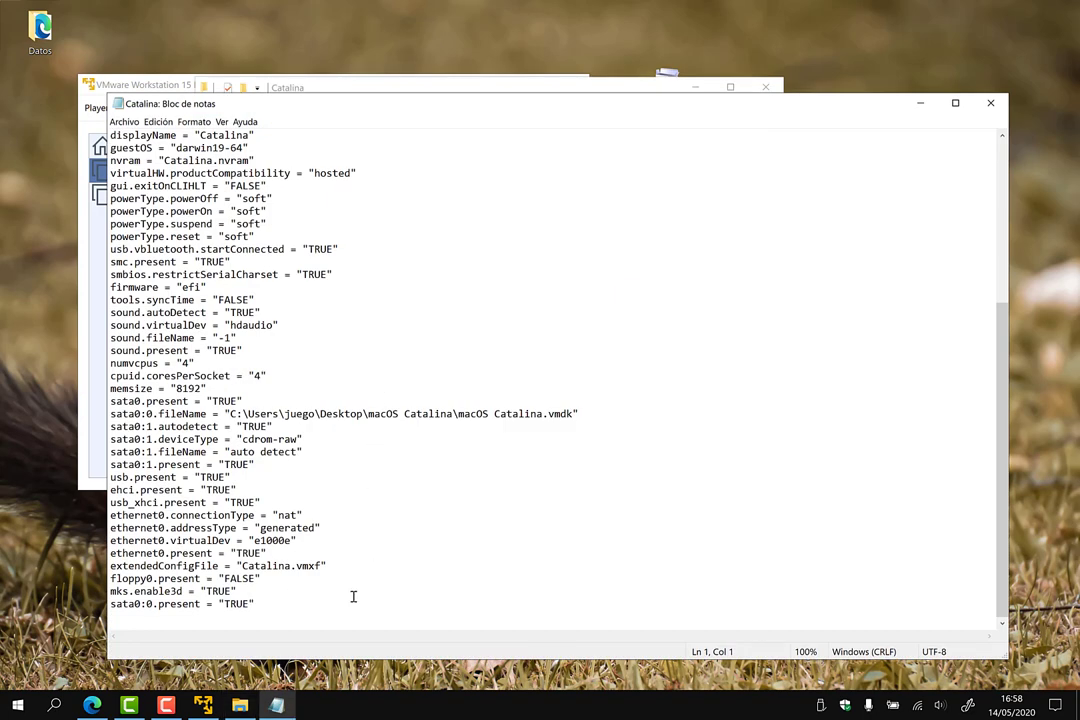
Append the line smc.version = "0" to the end of the configuration file, save it and close the editor
{"action": "left_click", "coordinate": [353, 597]}
{"action": "key", "text": "Return"}
{"action": "type", "text": "sm"}
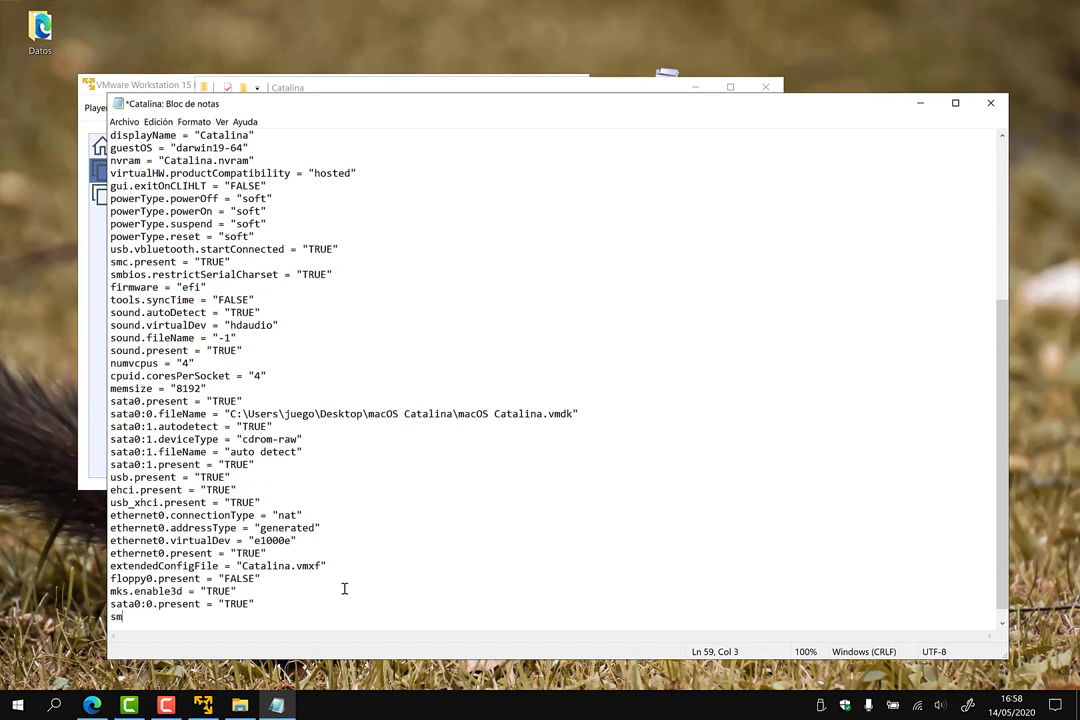
{"action": "type", "text": "c.version = \"0\""}
{"action": "key", "text": "ctrl+s"}
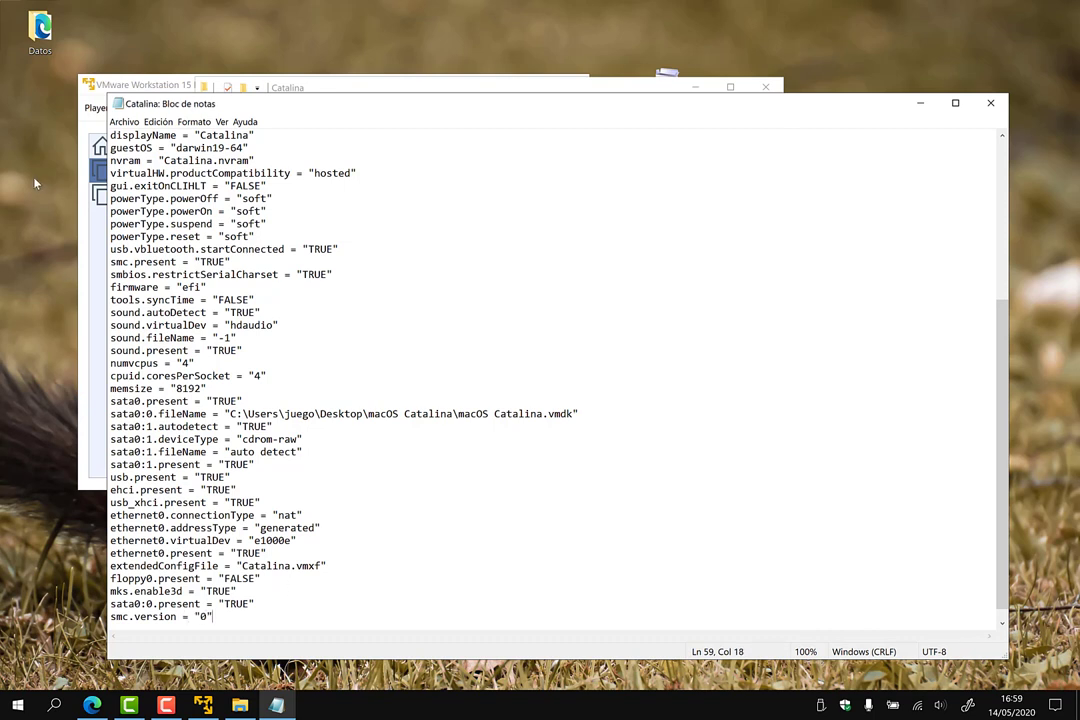
{"action": "left_click", "coordinate": [124, 121]}
{"action": "left_click", "coordinate": [143, 176]}
{"action": "key", "text": "alt+F4"}
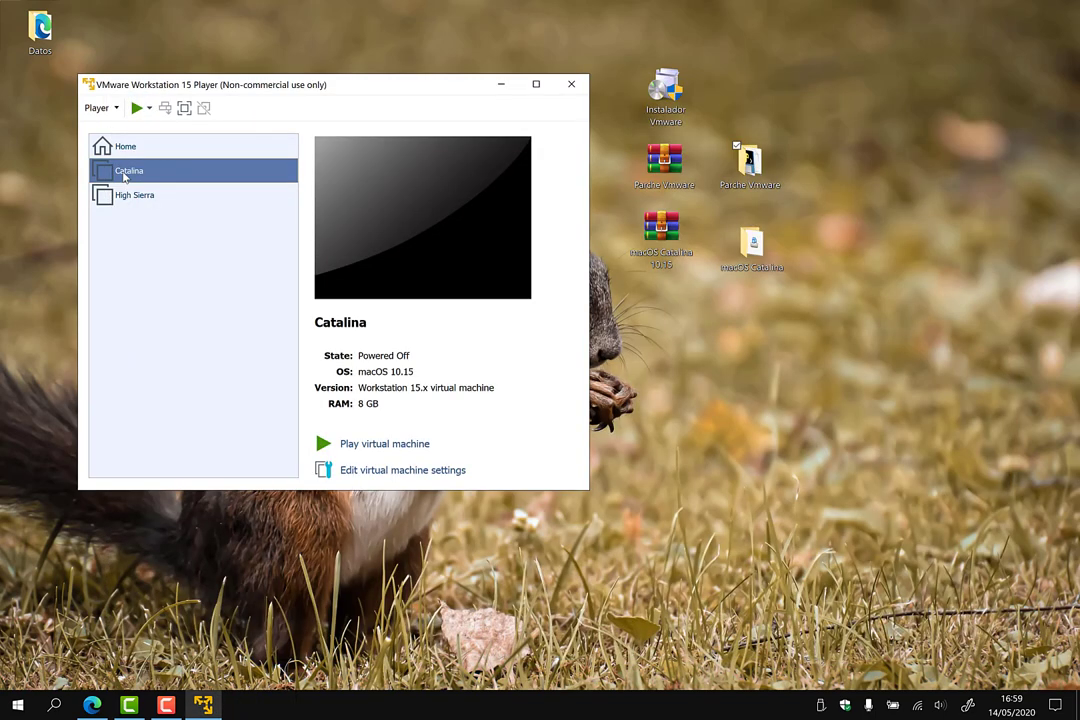
Change the Catalina machine's guest operating system to Microsoft Windows, version Windows 10 x64
{"action": "right_click", "coordinate": [128, 172]}
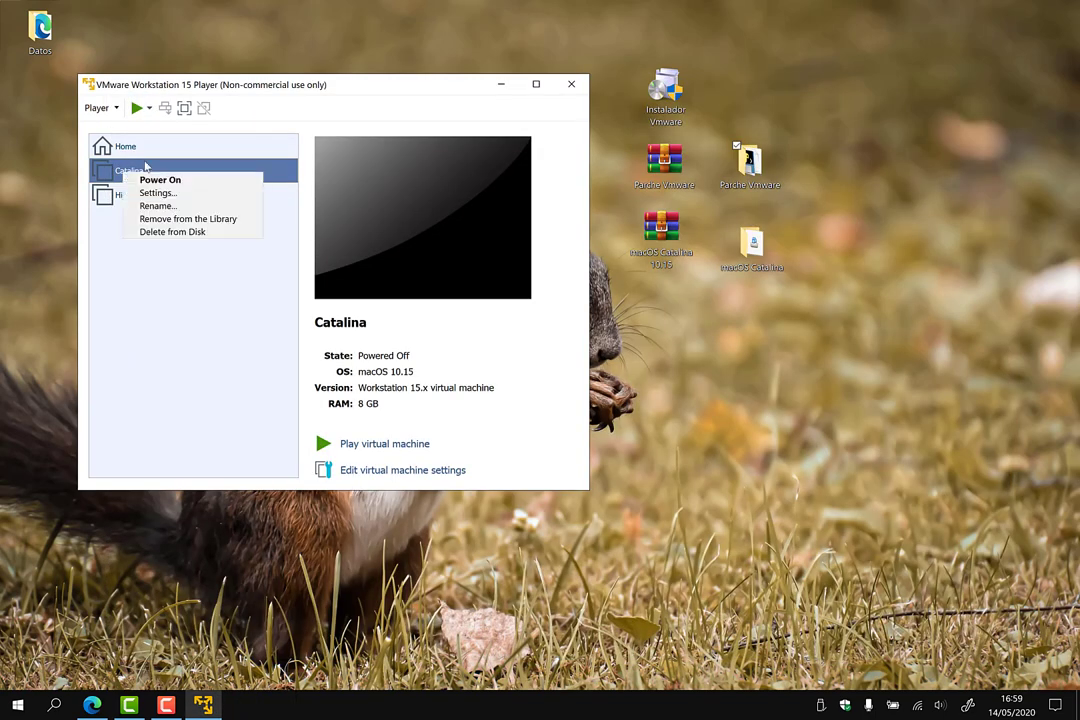
{"action": "left_click", "coordinate": [150, 193]}
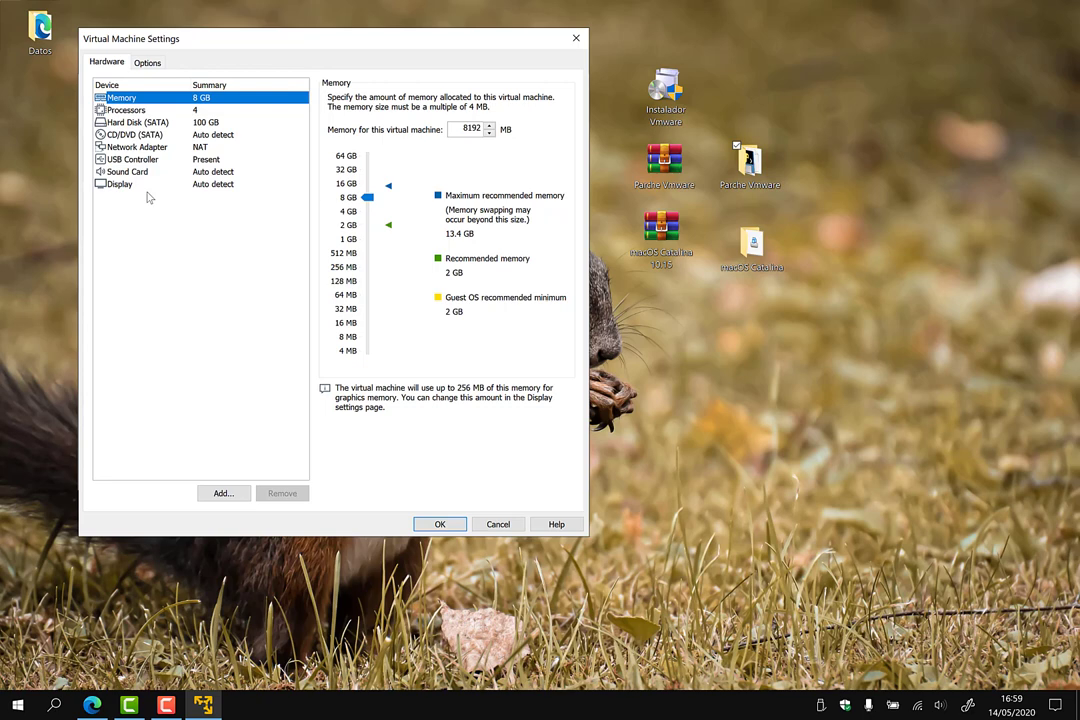
{"action": "left_click", "coordinate": [142, 61]}
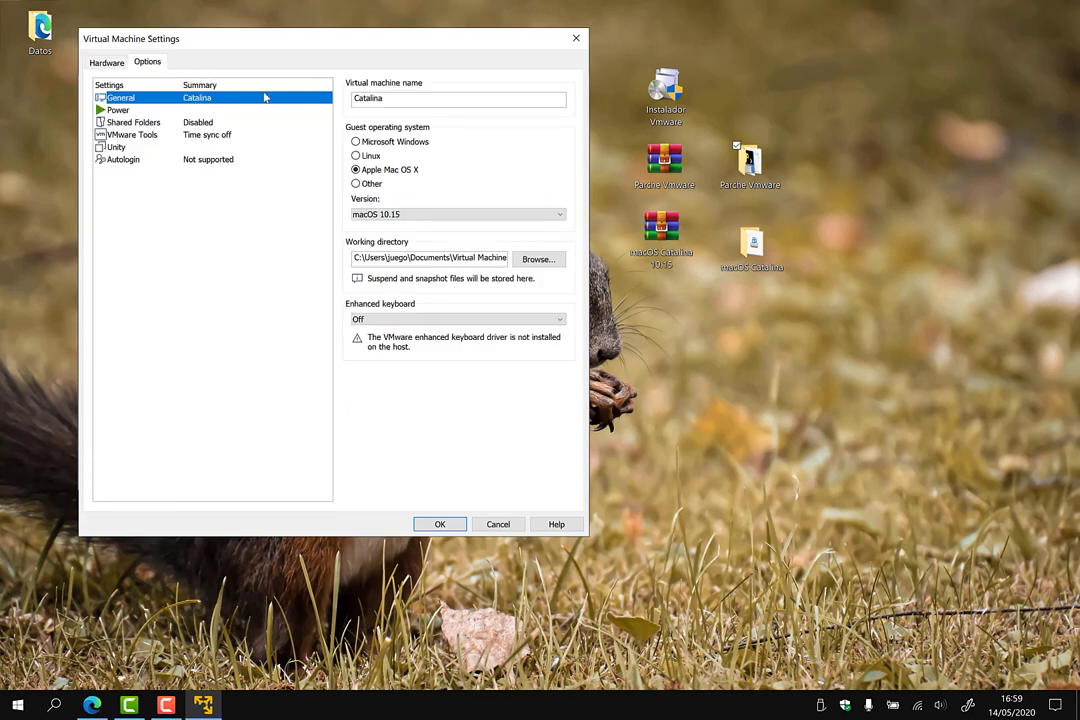
{"action": "left_click", "coordinate": [357, 142]}
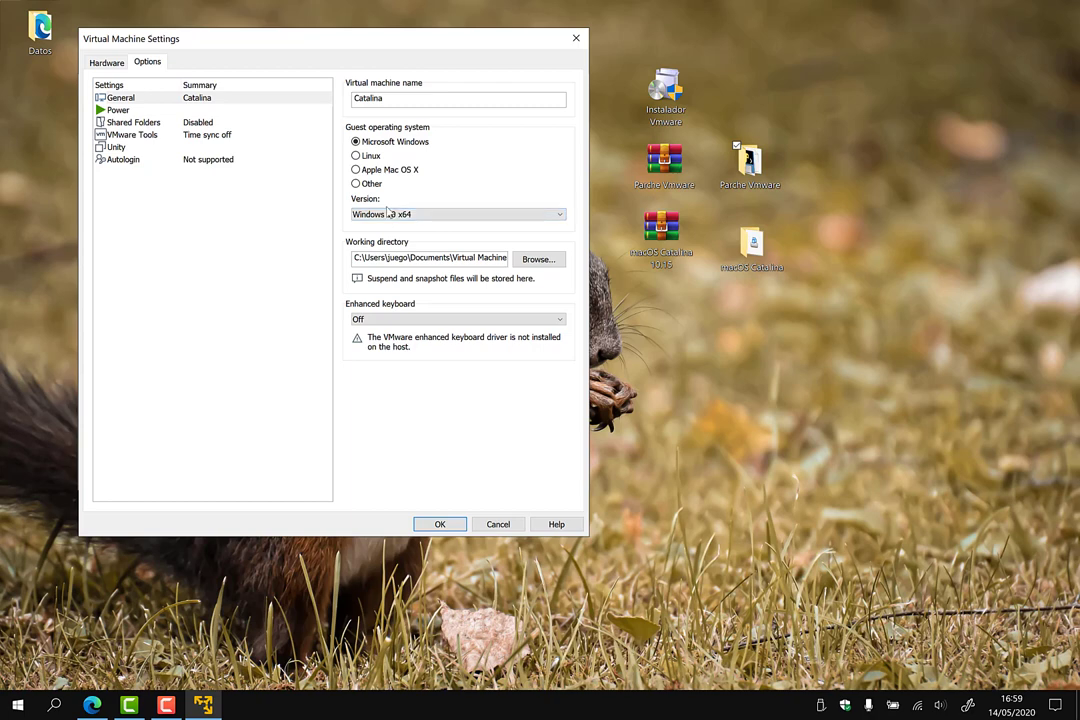
{"action": "key", "text": "Return"}
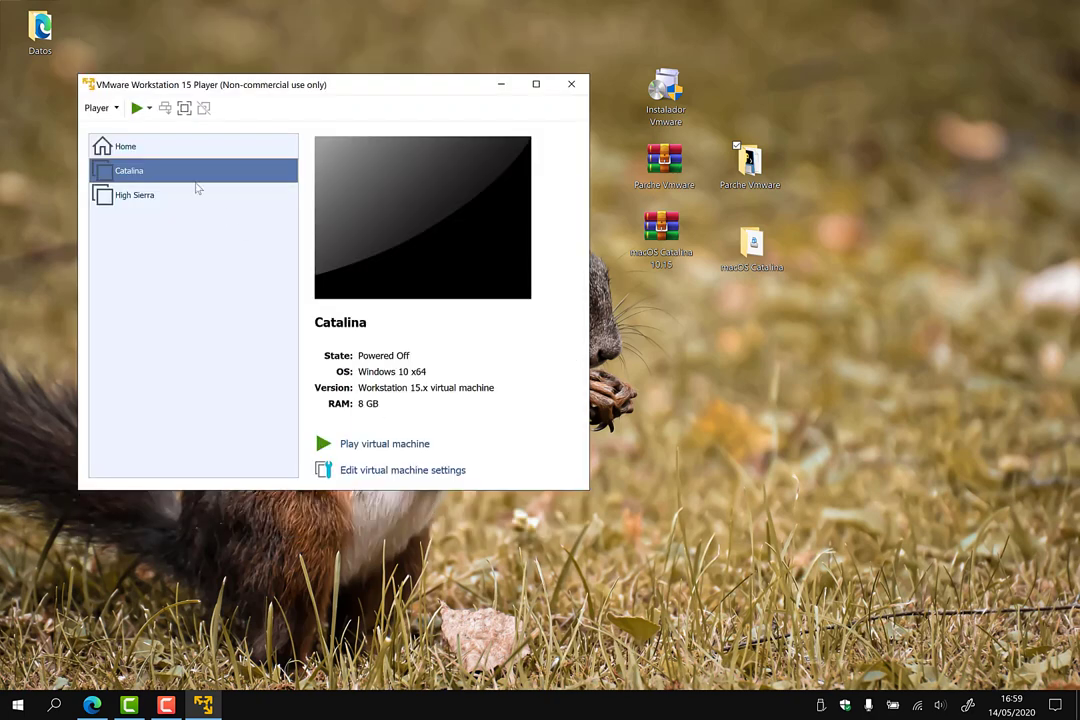
Try to boot the Catalina virtual machine with the Windows 10 x64 guest setting, and shut it down
{"action": "left_click", "coordinate": [137, 109]}
{"action": "left_click", "coordinate": [450, 238]}
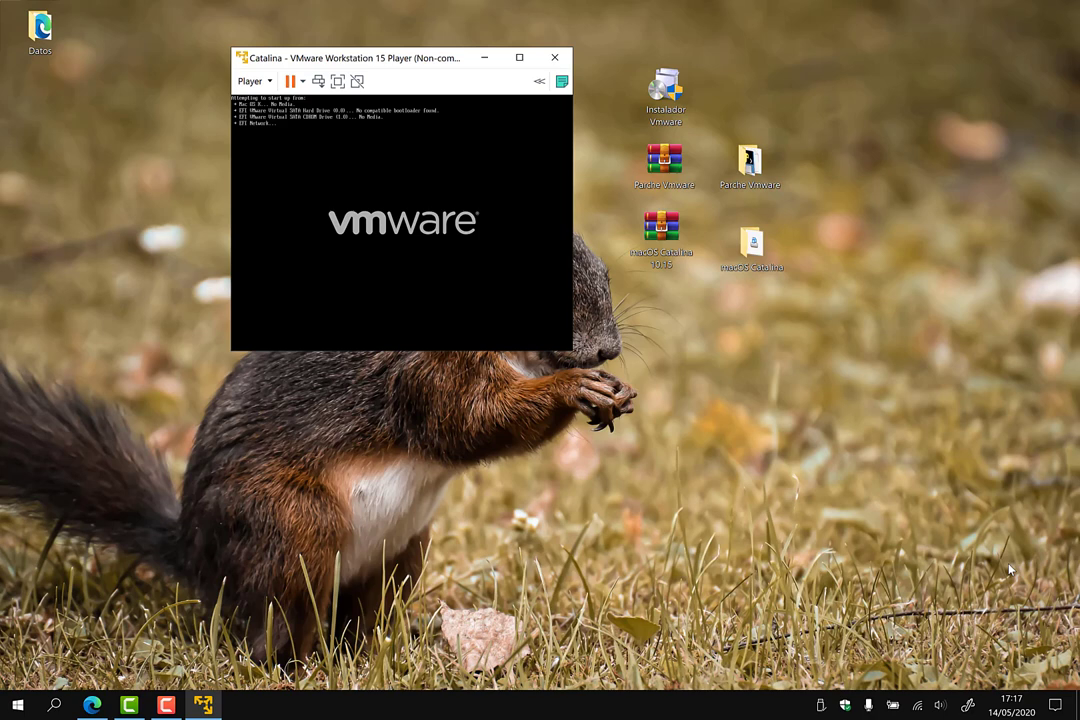
{"action": "left_click", "coordinate": [302, 81]}
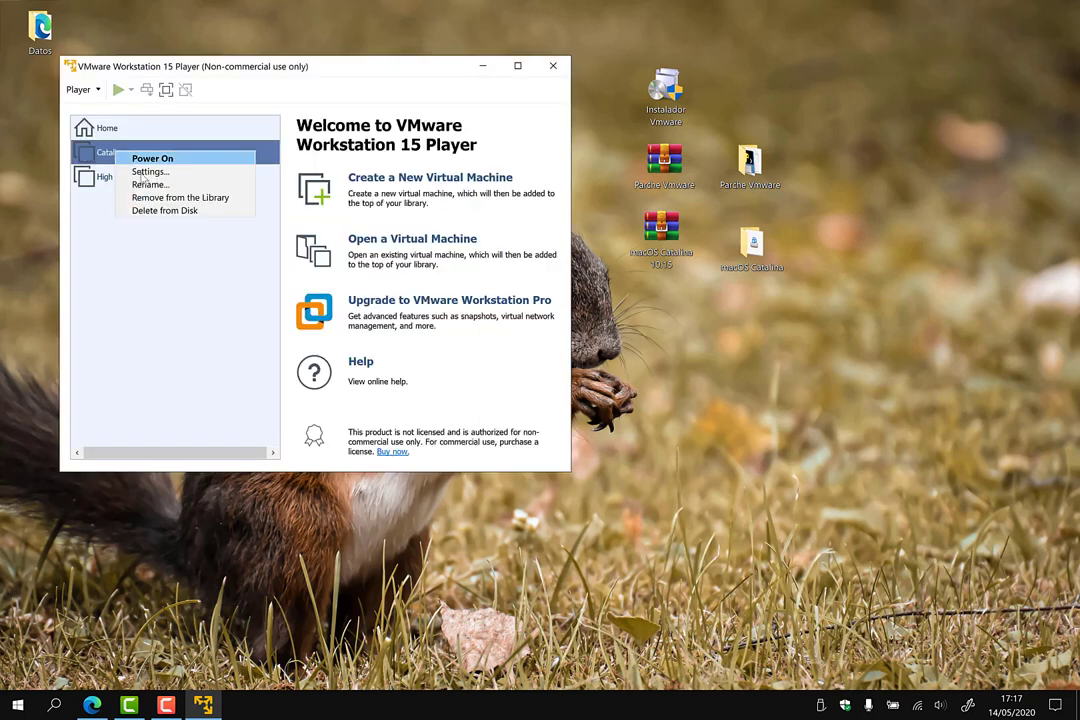
Set the Catalina machine's guest operating system to Apple Mac OS X, version macOS 10.15, and apply it
{"action": "left_click", "coordinate": [140, 170]}
{"action": "left_click", "coordinate": [132, 46]}
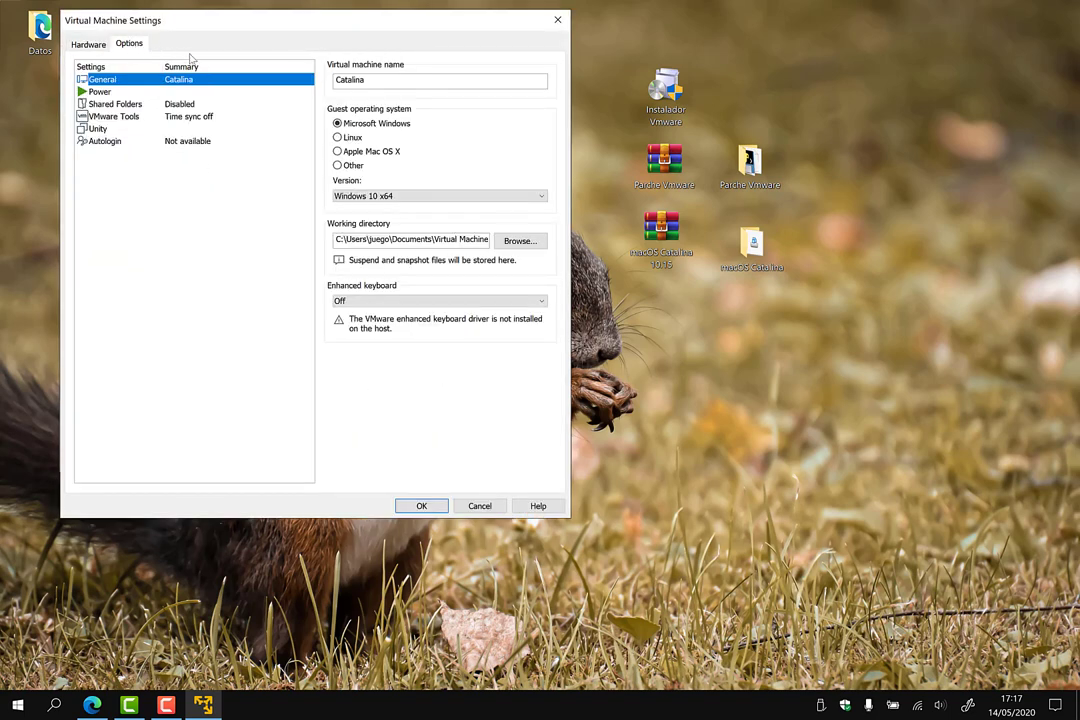
{"action": "left_click", "coordinate": [338, 151]}
{"action": "left_click", "coordinate": [372, 196]}
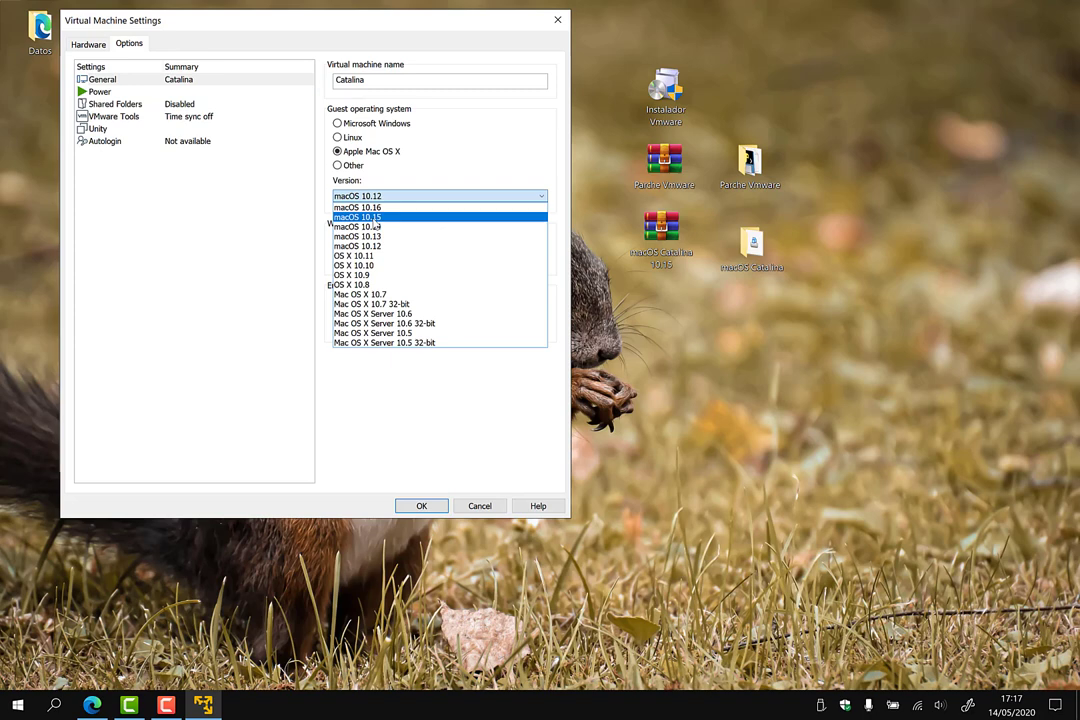
{"action": "left_click", "coordinate": [372, 217]}
{"action": "left_click", "coordinate": [421, 505]}
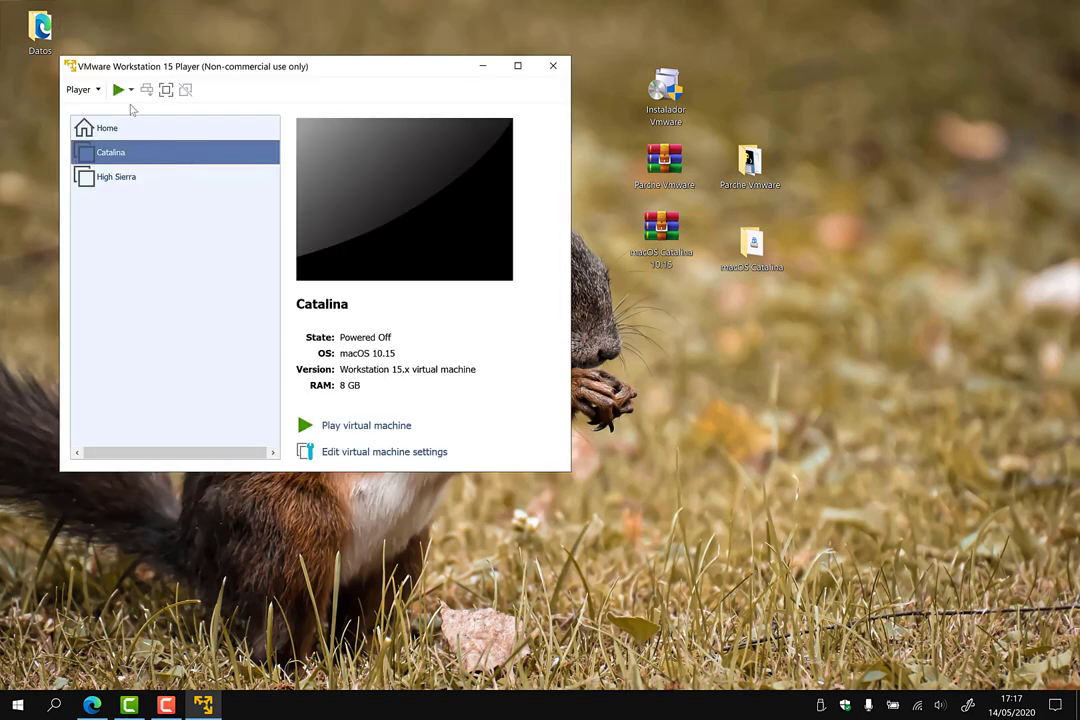
Start the Catalina virtual machine and choose Spain as the country in the macOS welcome setup
{"action": "left_click", "coordinate": [118, 90]}
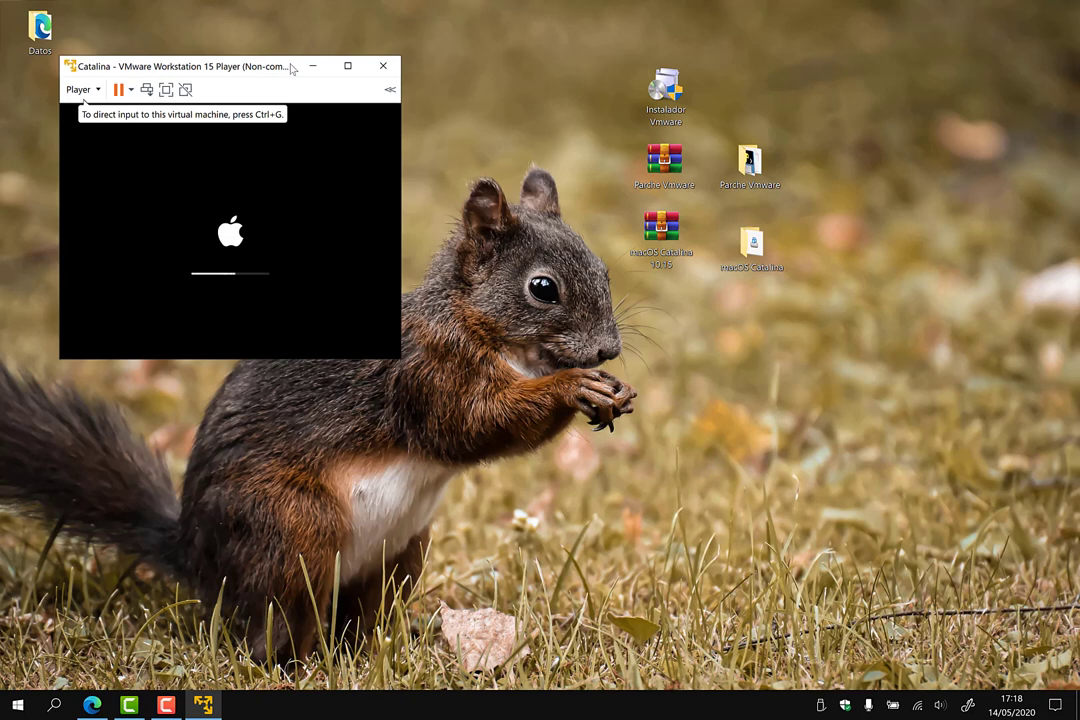
{"action": "left_click_drag", "start_coordinate": [292, 68], "coordinate": [495, 57]}
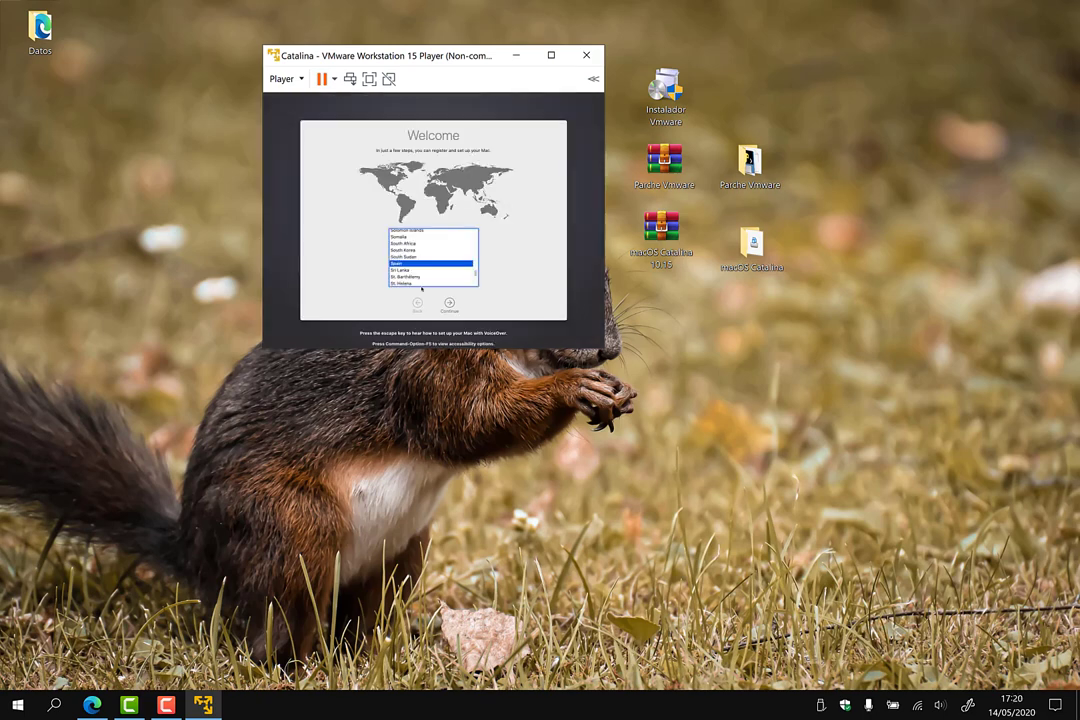
{"action": "key", "text": "Return"}
{"action": "left_click", "coordinate": [449, 304]}
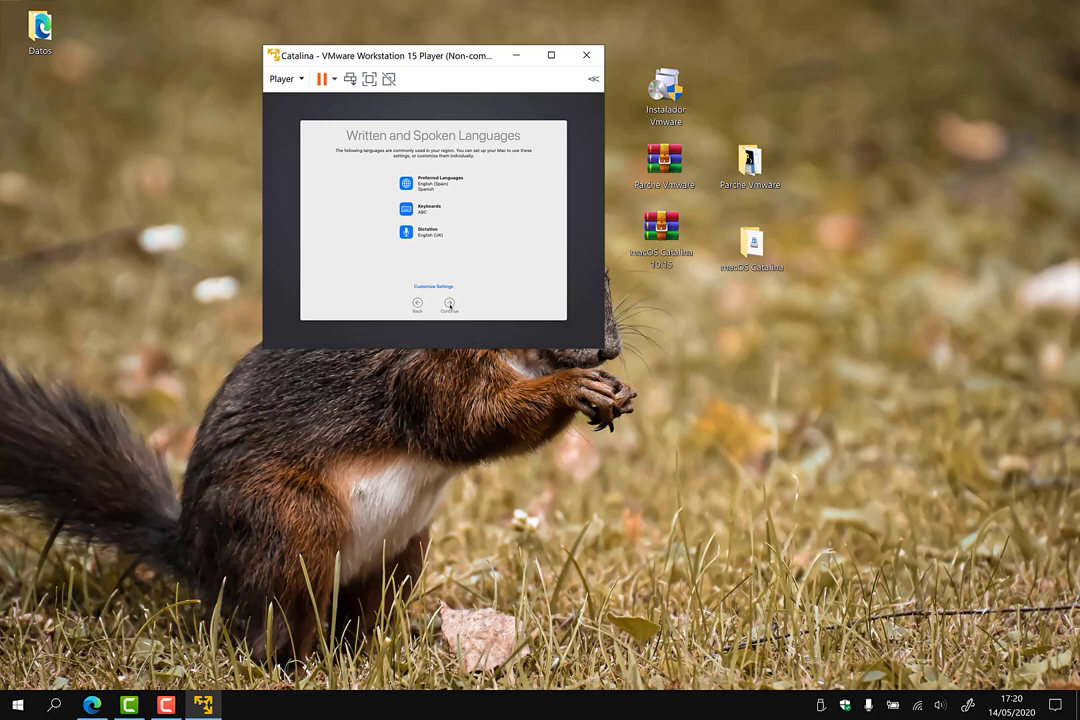
Accept the suggested languages without transferring any information, and skip signing in with an Apple ID
{"action": "left_click", "coordinate": [449, 304]}
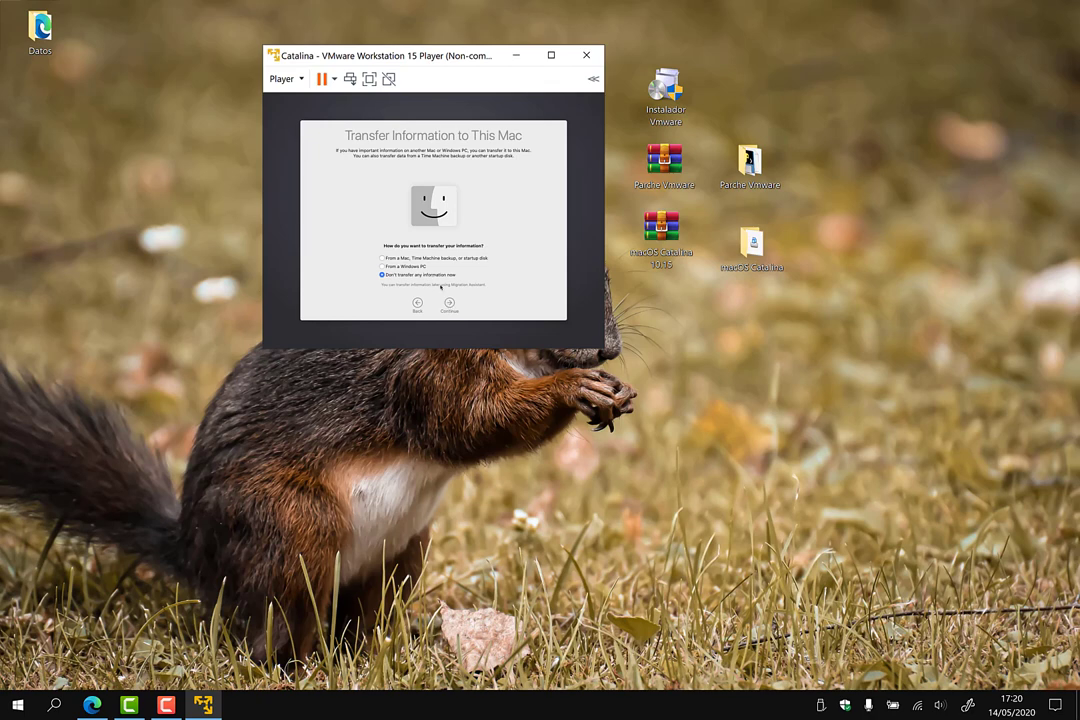
{"action": "left_click", "coordinate": [452, 308]}
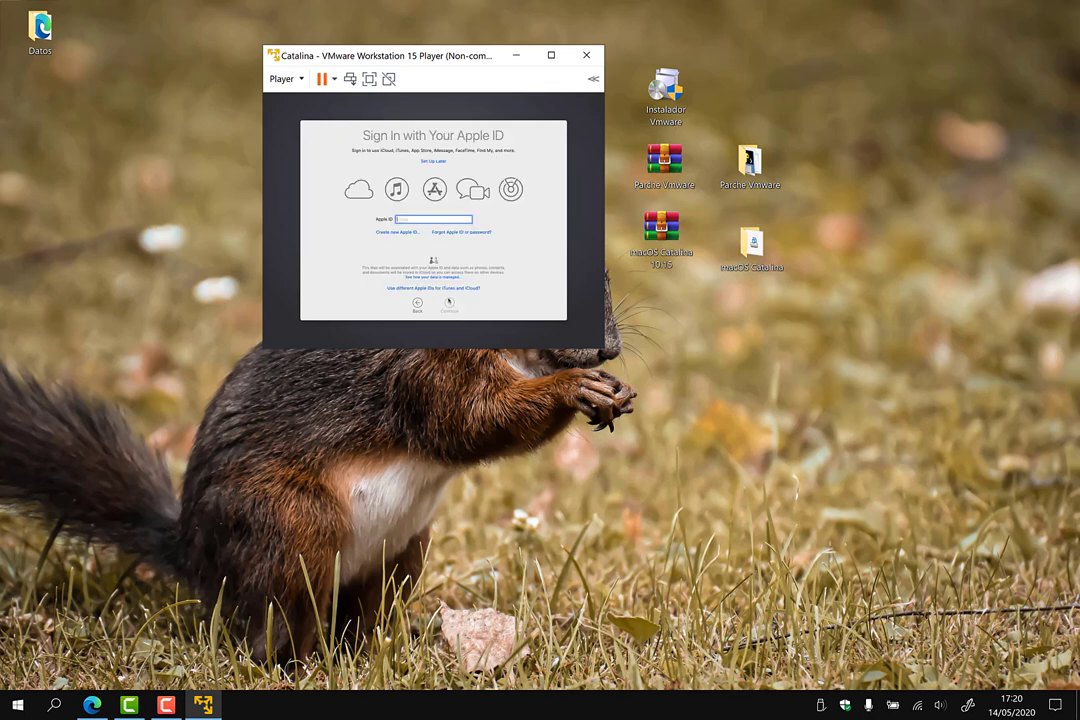
{"action": "left_click", "coordinate": [433, 161]}
{"action": "left_click", "coordinate": [408, 131]}
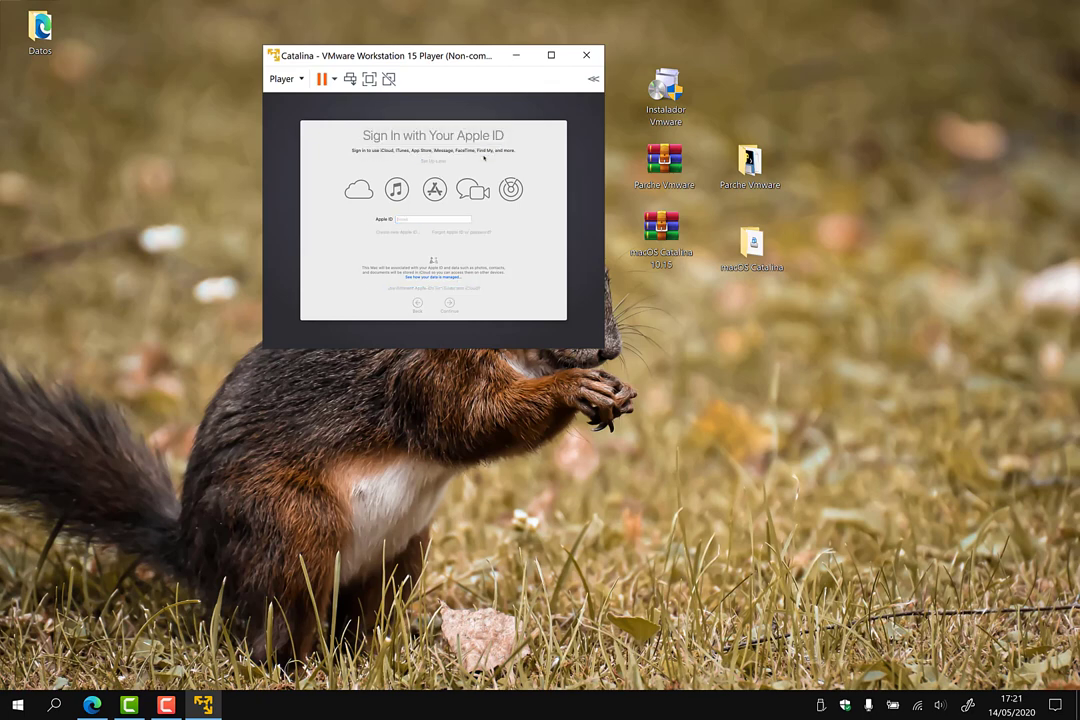
Agree to the macOS Software License Agreement and choose the Dark look for the desktop
{"action": "left_click", "coordinate": [449, 304]}
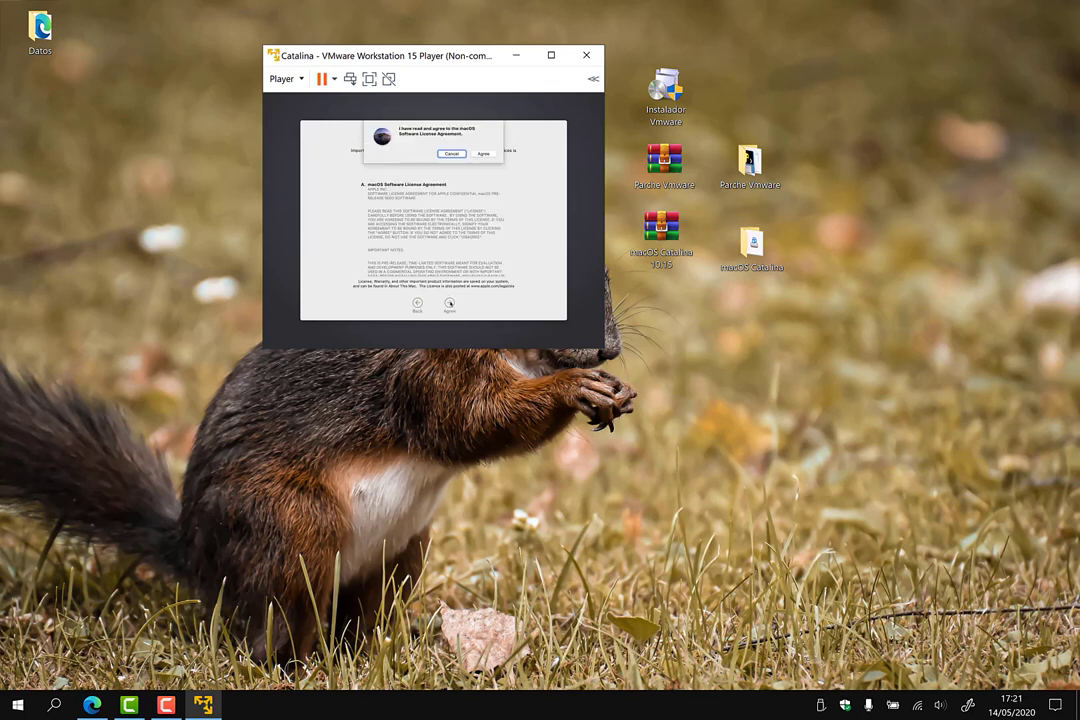
{"action": "left_click", "coordinate": [483, 154]}
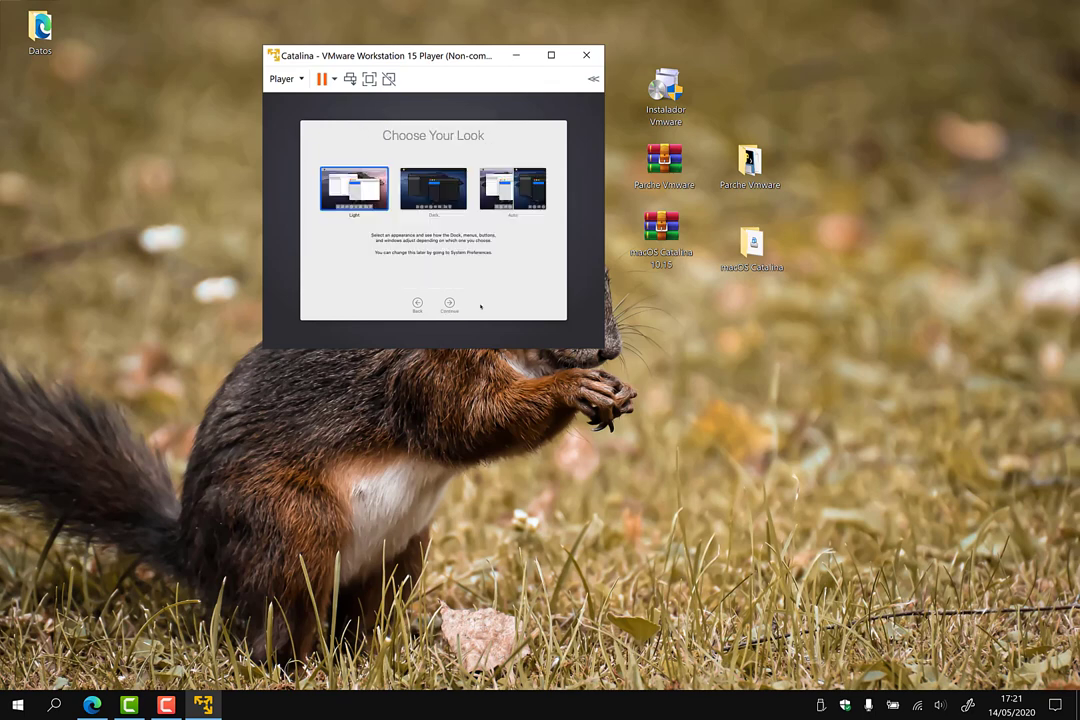
{"action": "left_click", "coordinate": [433, 189]}
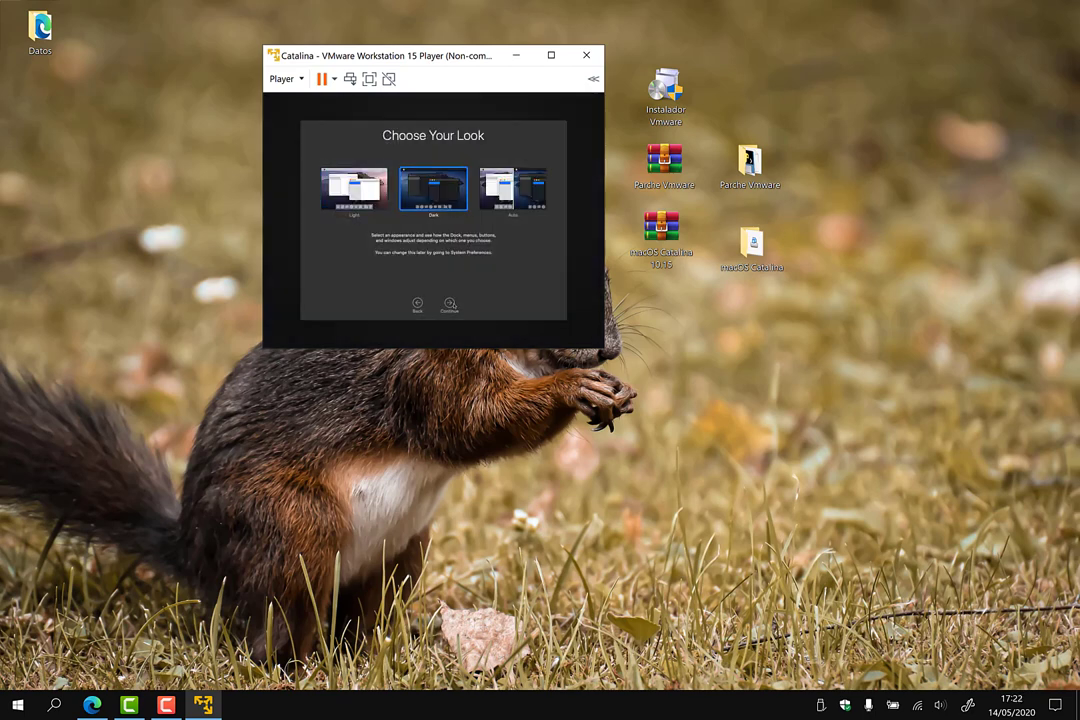
{"action": "left_click", "coordinate": [449, 304]}
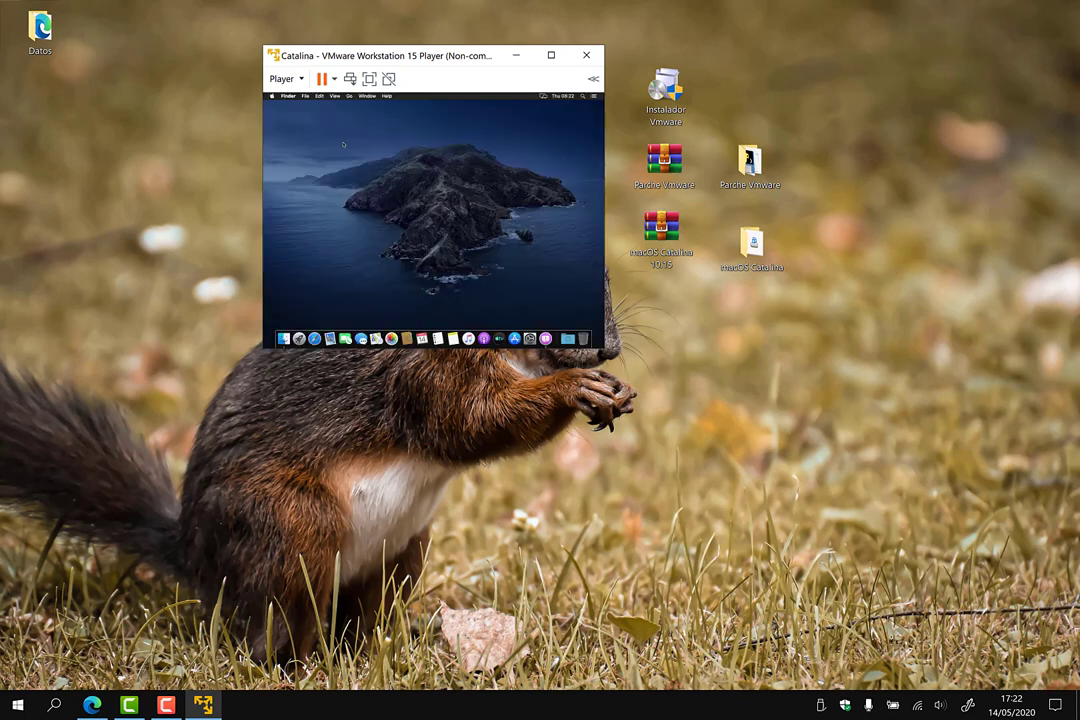
{"action": "left_click", "coordinate": [273, 97]}
{"action": "left_click", "coordinate": [274, 97]}
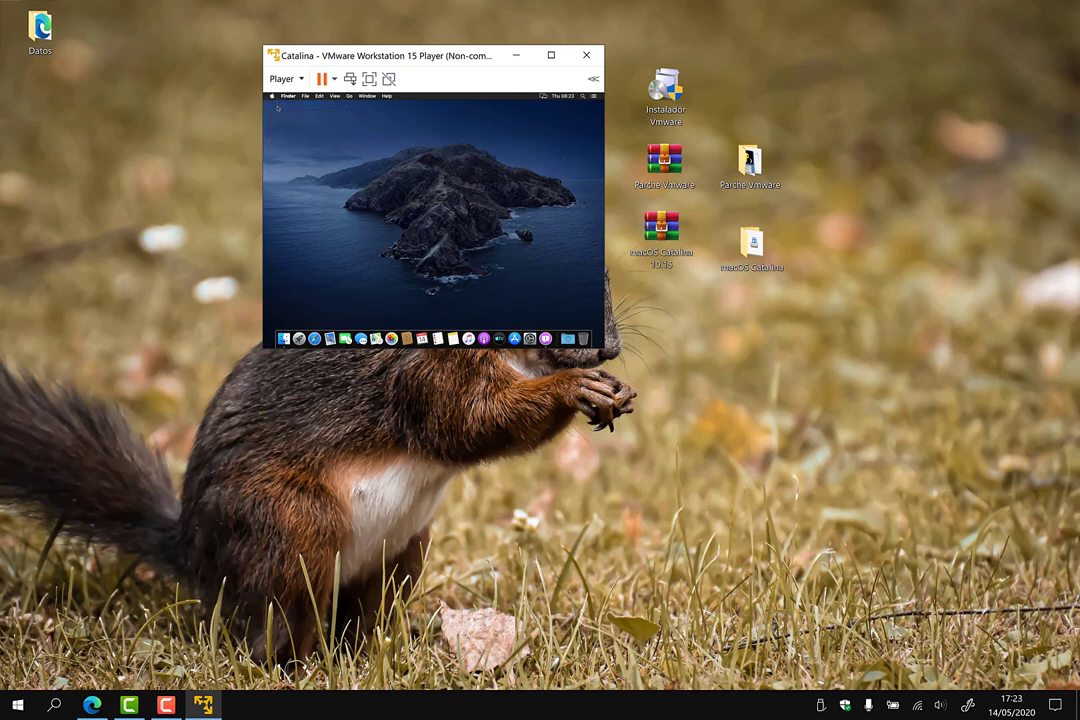